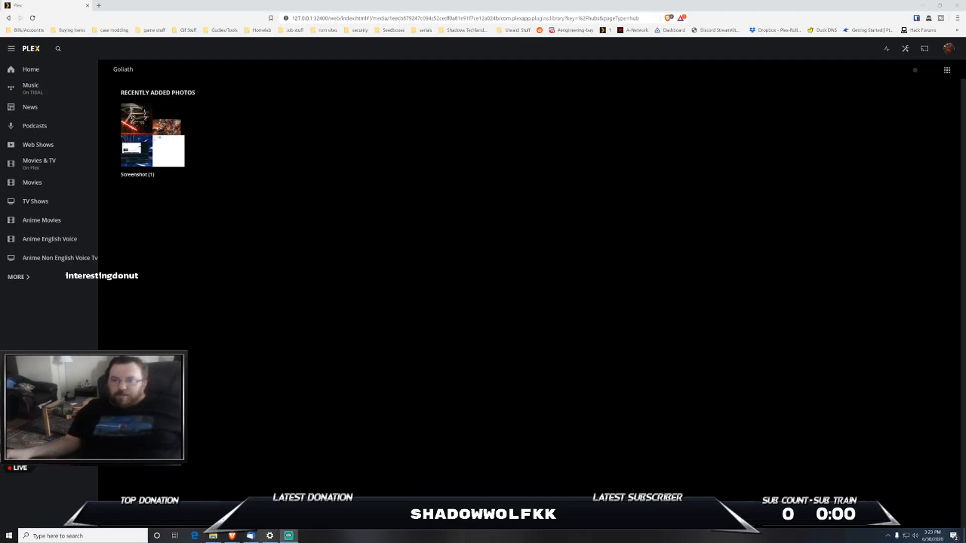
Expand the full list of media sources and look through the libraries of each server.
left_click(26, 277)
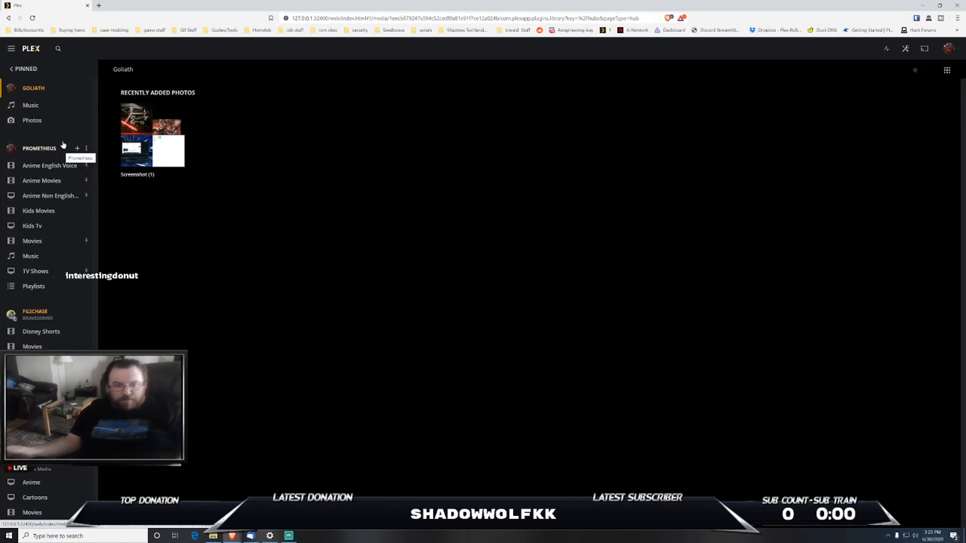
scroll(78, 264, "down", 2)
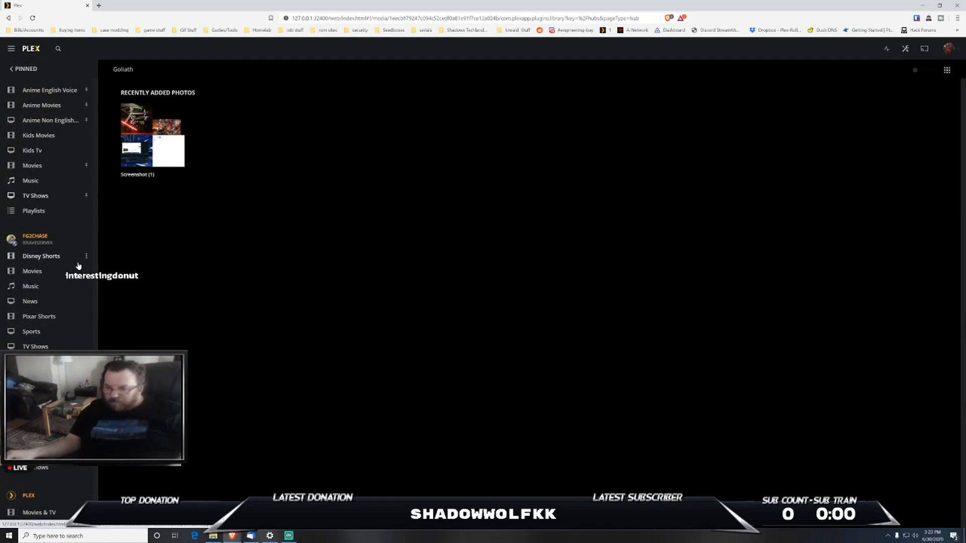
scroll(78, 266, "up", 2)
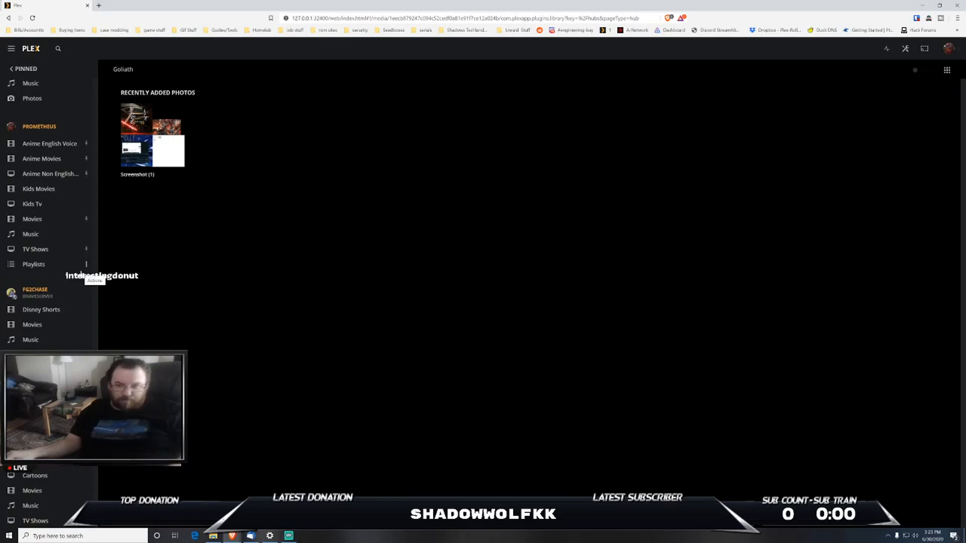
scroll(56, 145, "up", 1)
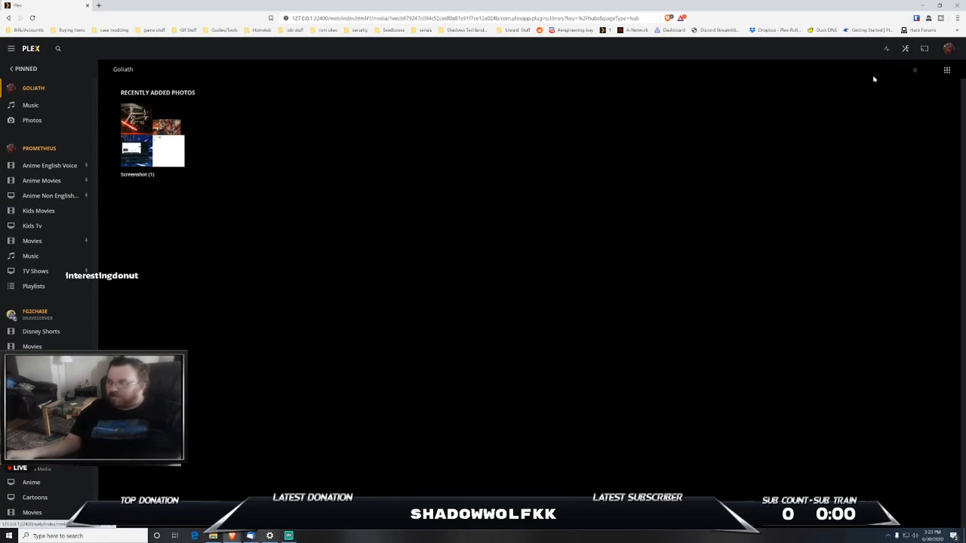
Review the Movies, TV Shows, Music and Photos types and the media folder browser for a new Goliath library, without creating it.
left_click(80, 88)
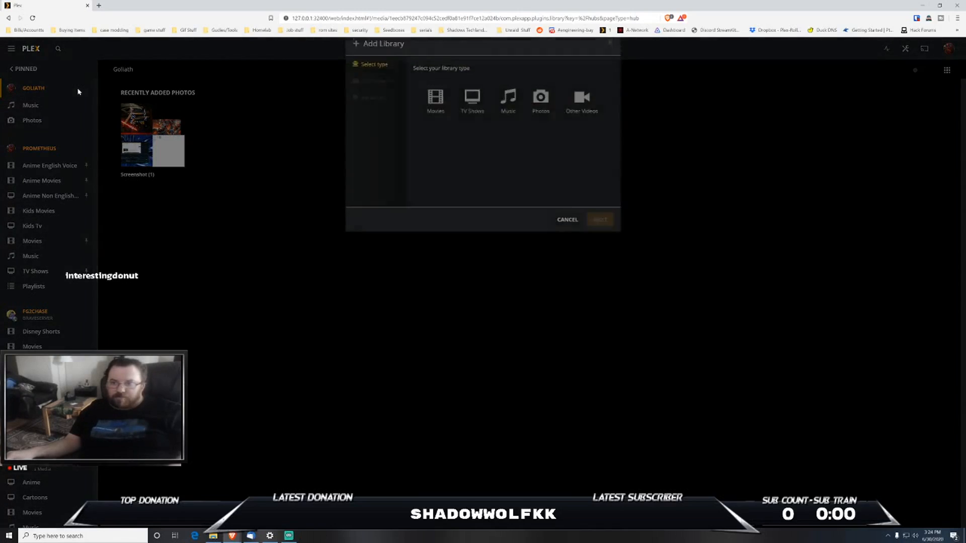
left_click(447, 135)
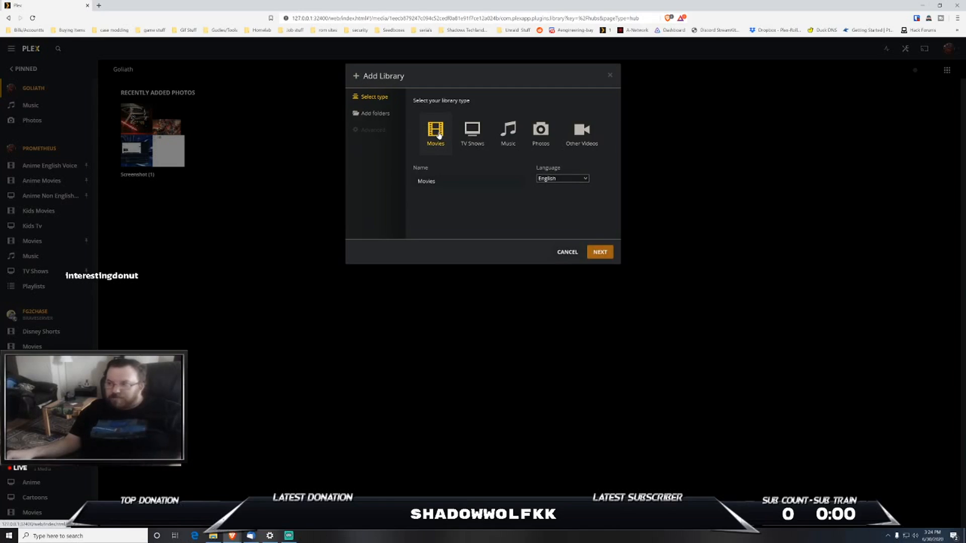
left_click(473, 132)
left_click(508, 132)
left_click(555, 146)
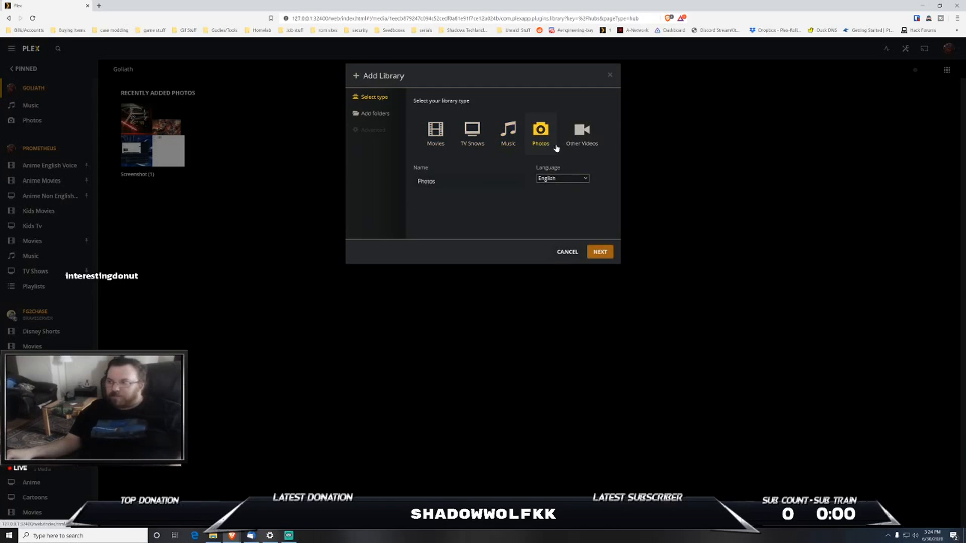
left_click(380, 113)
left_click(515, 123)
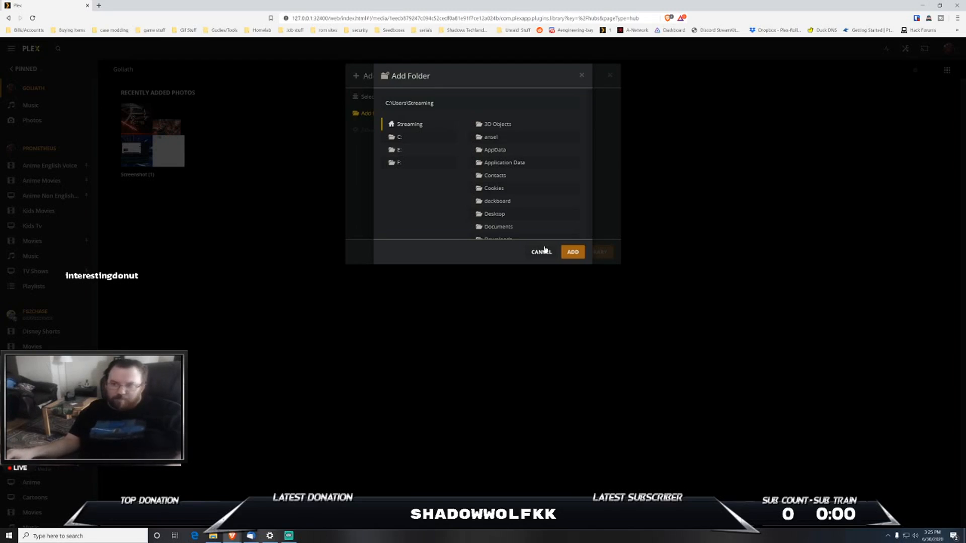
left_click(539, 253)
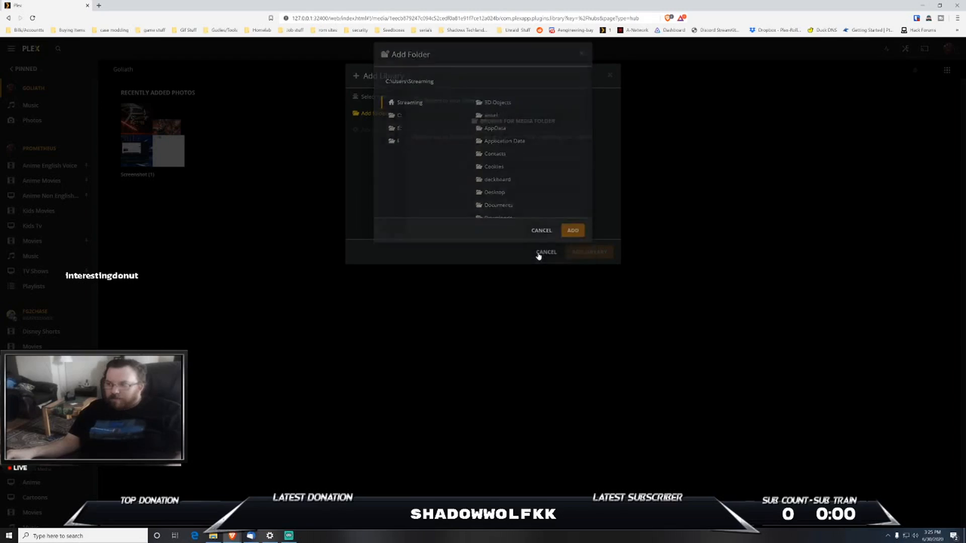
left_click(540, 253)
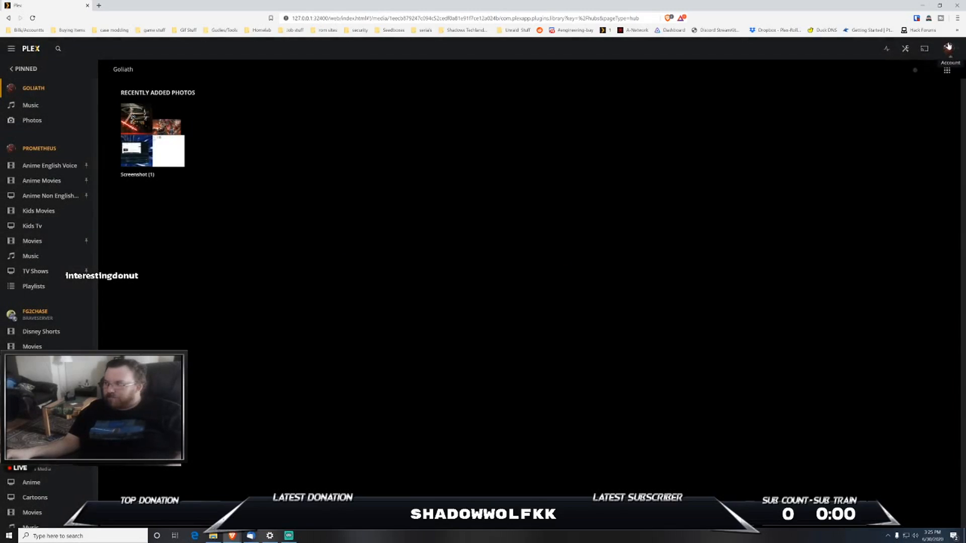
Review the Online Media Sources and Users & Sharing account settings, and return to the home page.
left_click(906, 48)
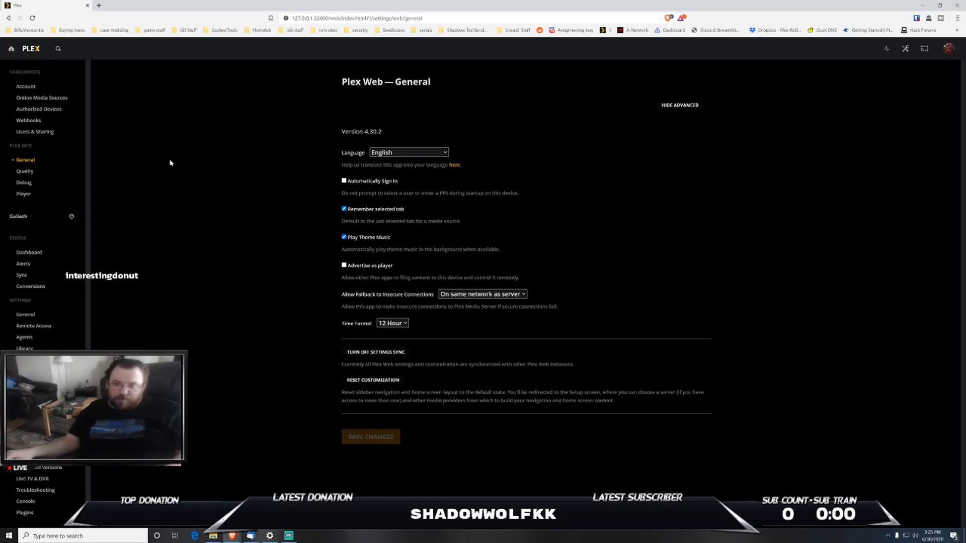
left_click(42, 98)
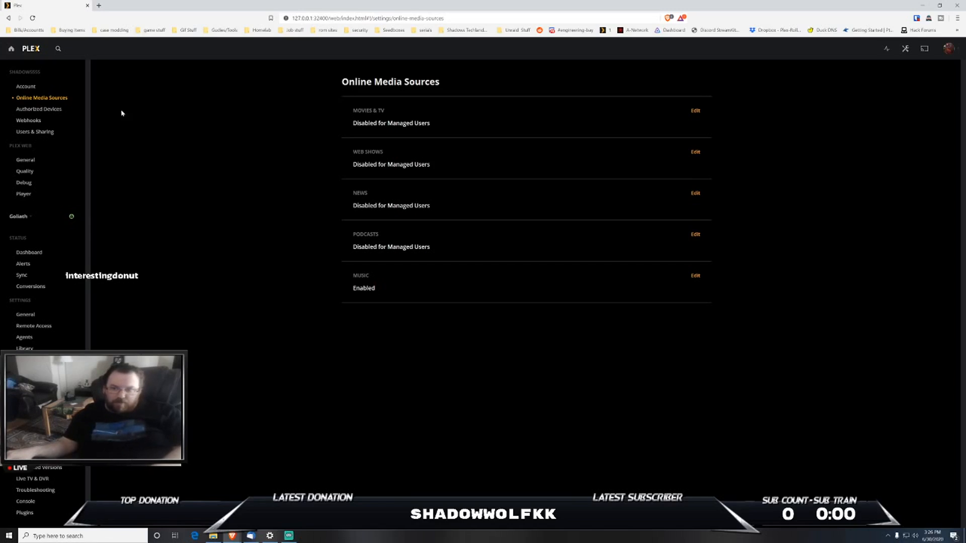
left_click(52, 132)
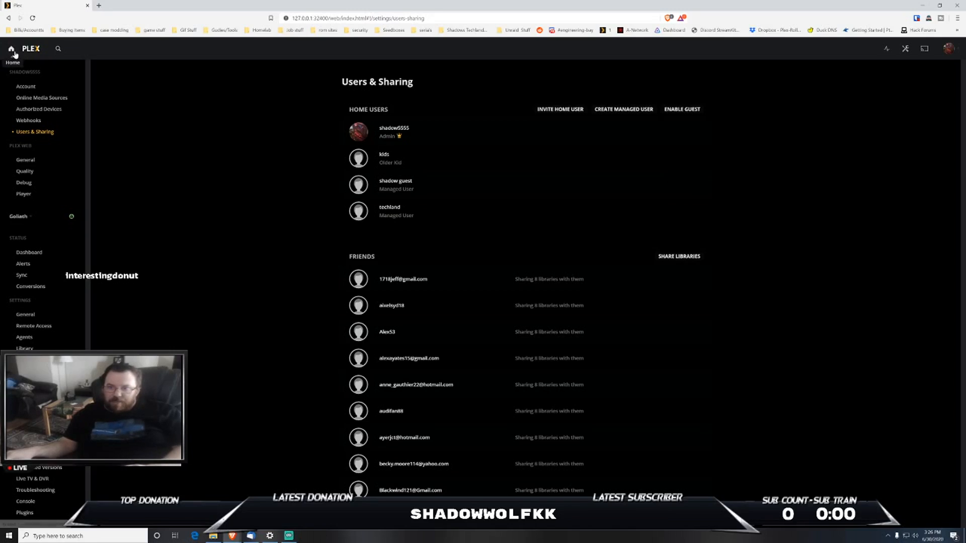
left_click(31, 49)
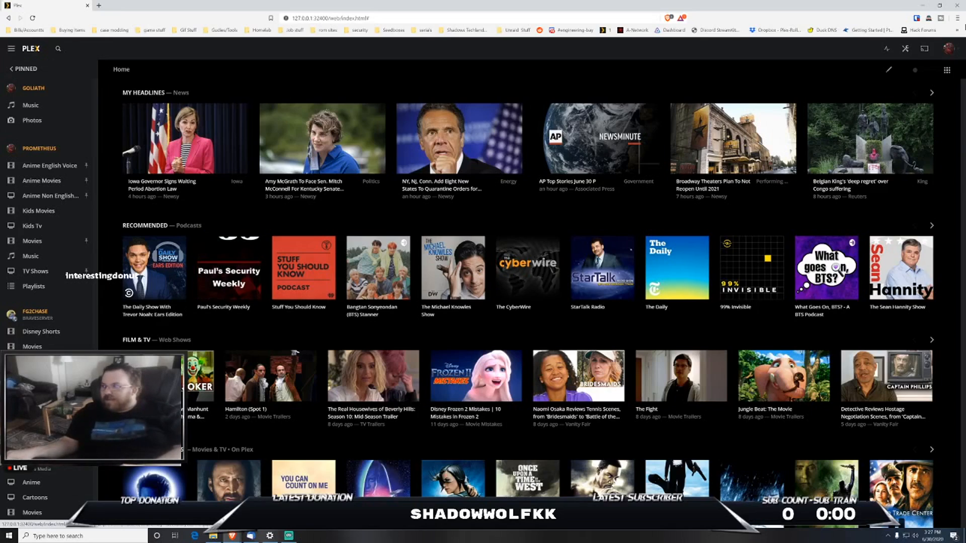
Examine the Goliath server's status pages: the dashboard's bandwidth, CPU and RAM graphs, the alerts, and the conversions.
left_click(906, 48)
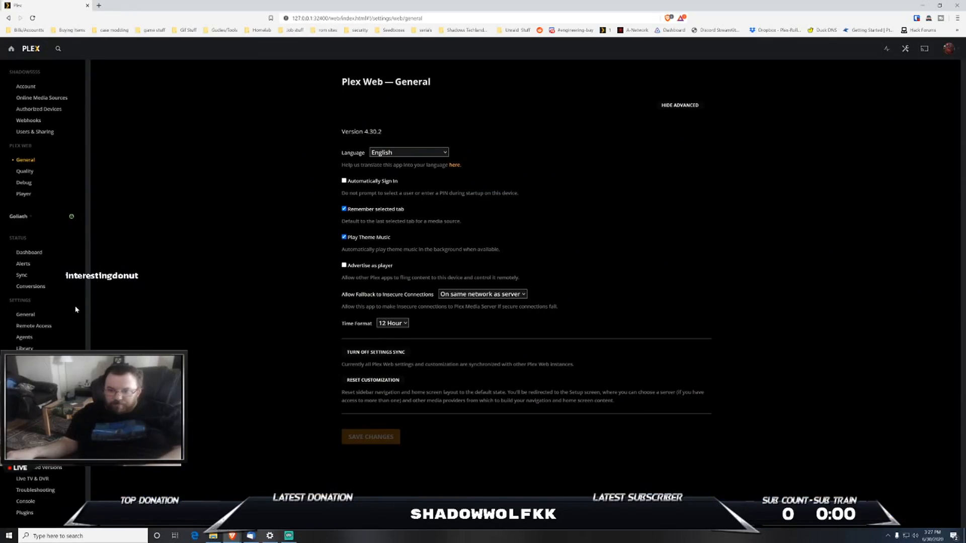
left_click(30, 253)
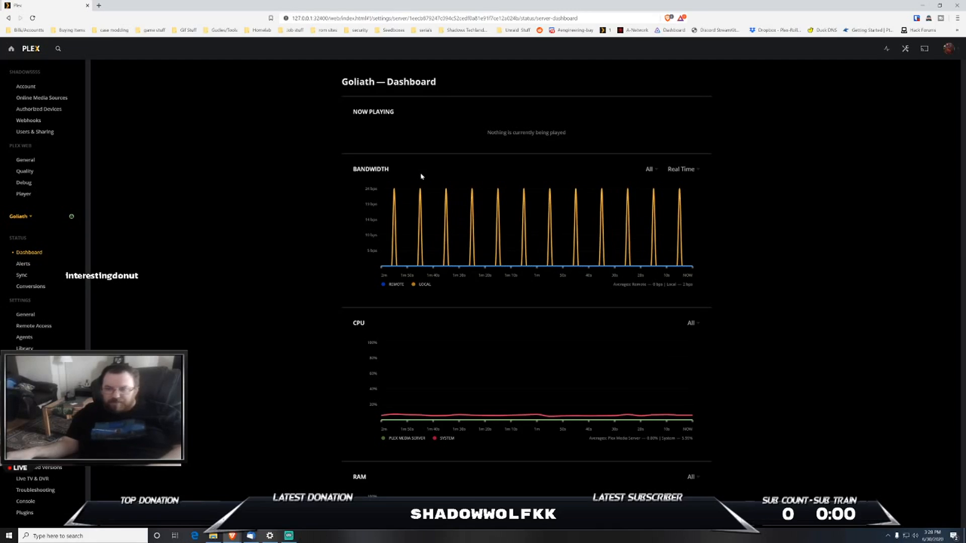
mouse_move(573, 193)
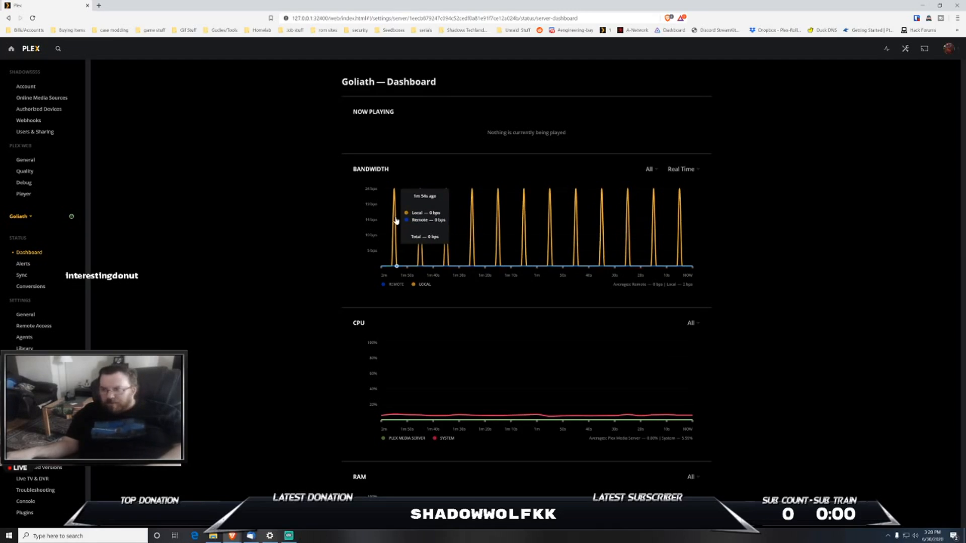
scroll(370, 302, "down", 2)
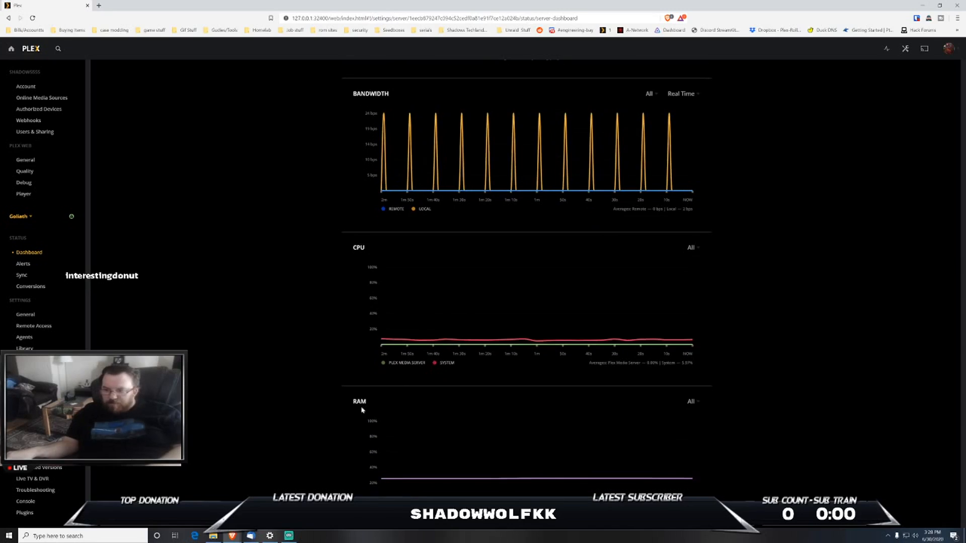
scroll(365, 403, "down", 2)
scroll(382, 396, "up", 1)
scroll(382, 396, "up", 3)
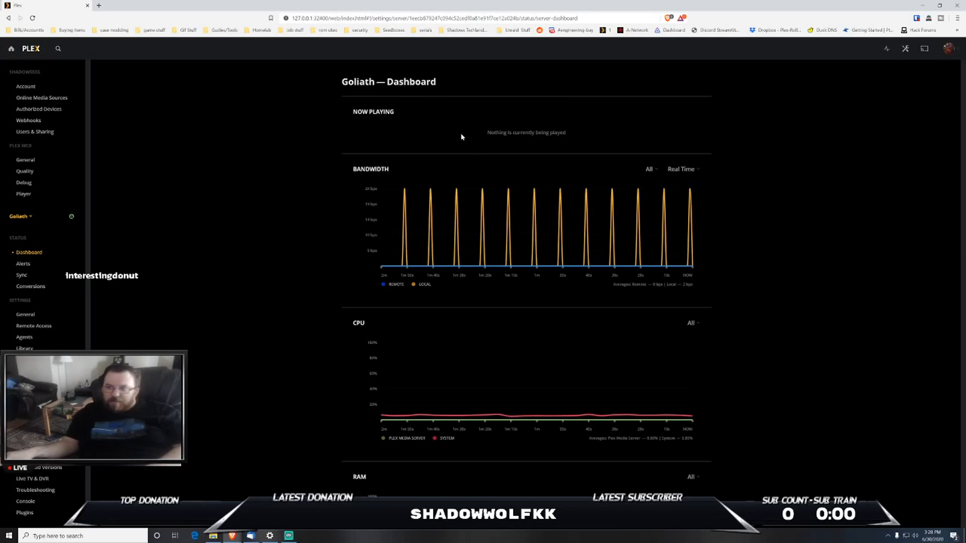
left_click(23, 265)
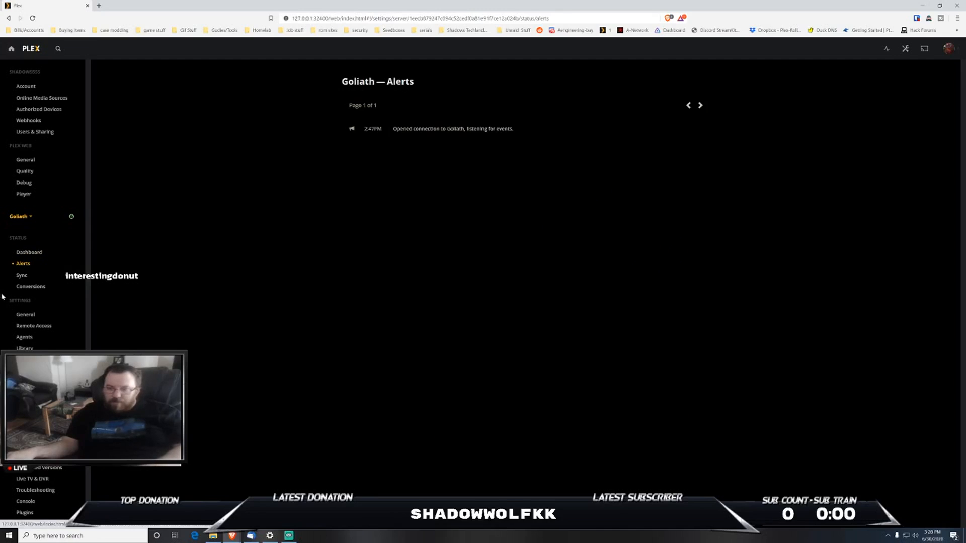
left_click(34, 287)
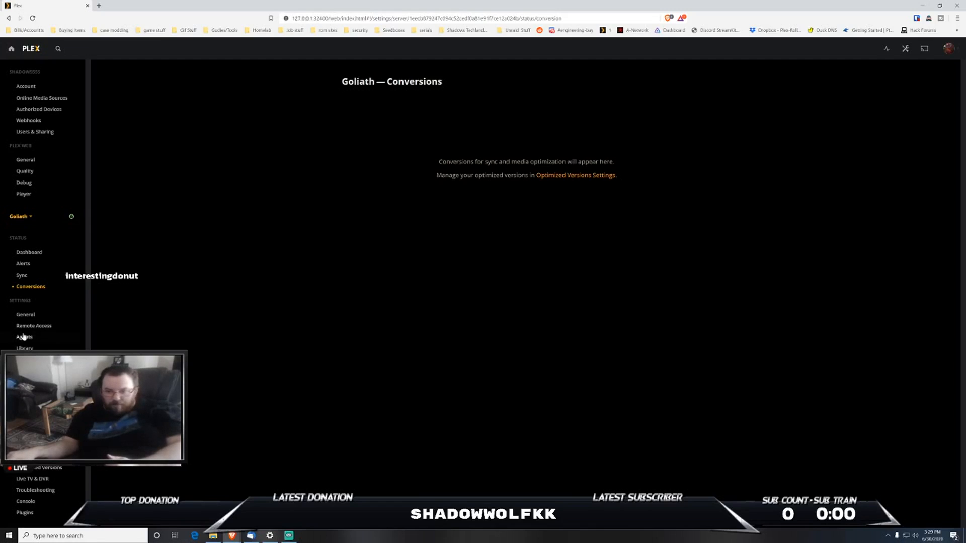
Review the Goliath server's general settings, including the server version update options, and its remote access settings.
left_click(27, 315)
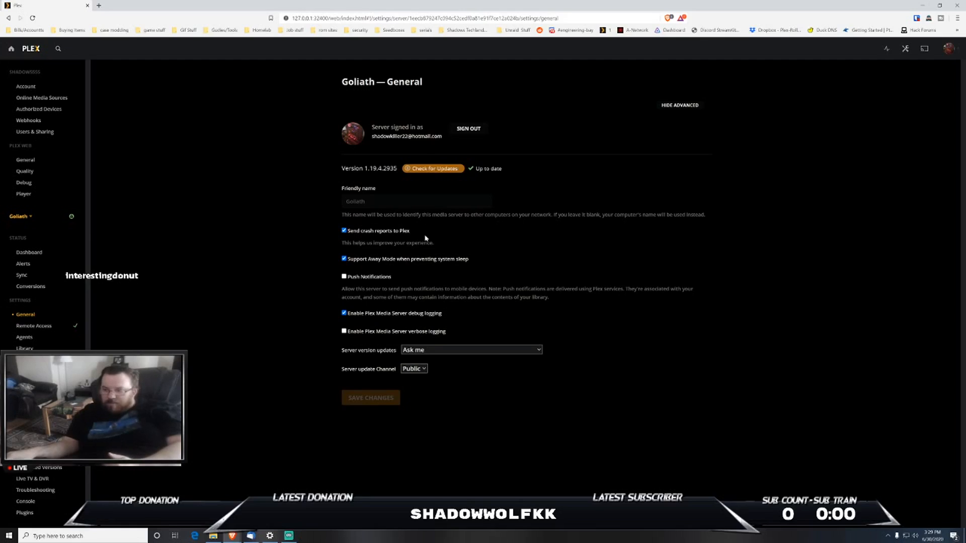
left_click(440, 351)
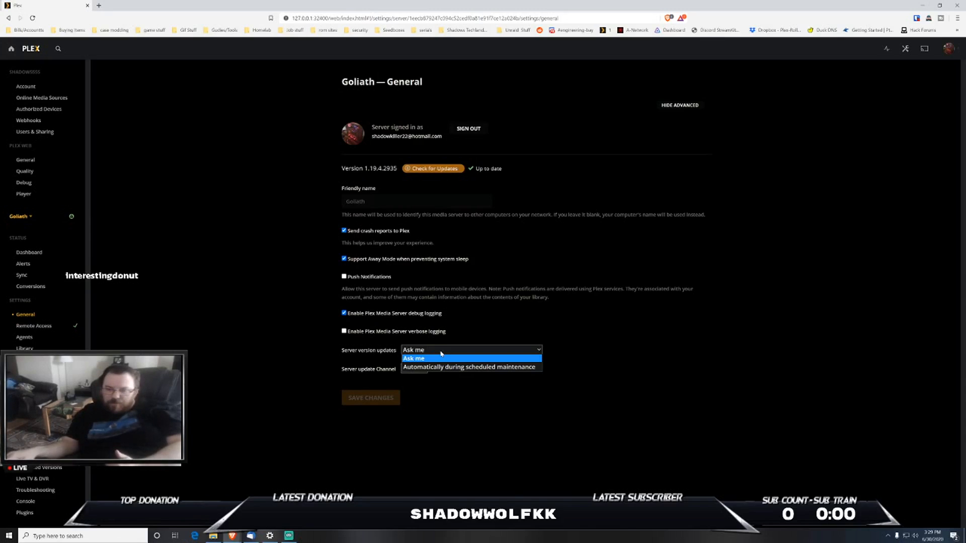
left_click(46, 325)
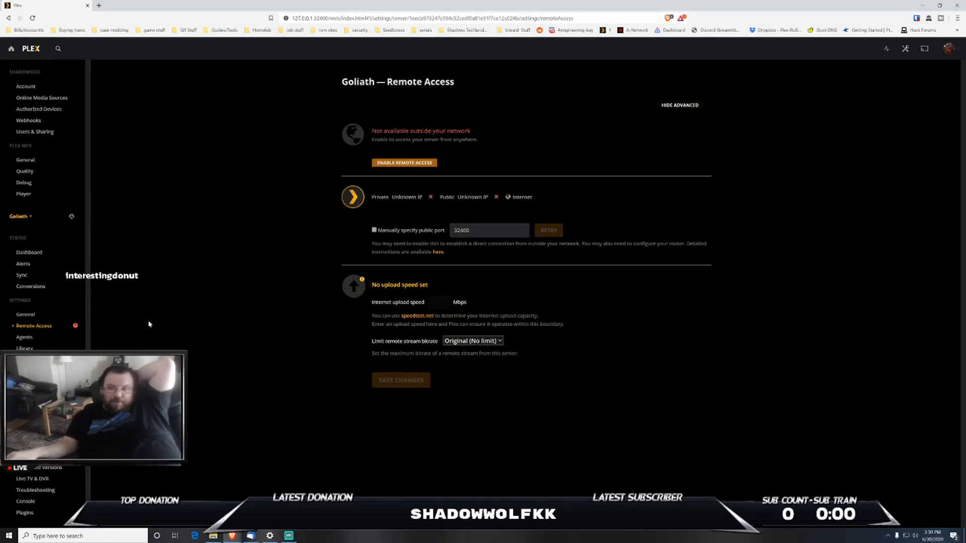
In the movie agent settings for The Movie Database, rank The Movie Database above Local Media Assets (Movies).
left_click(24, 338)
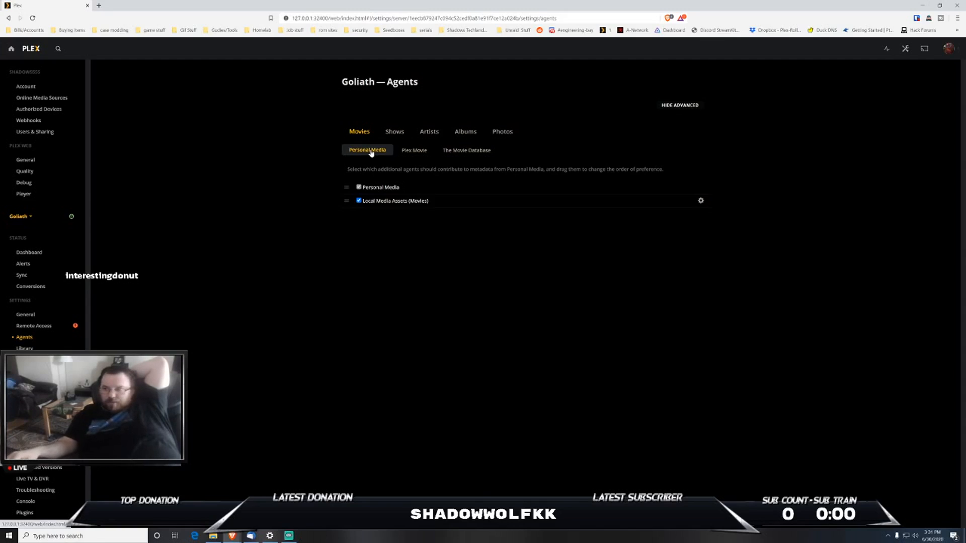
left_click(424, 151)
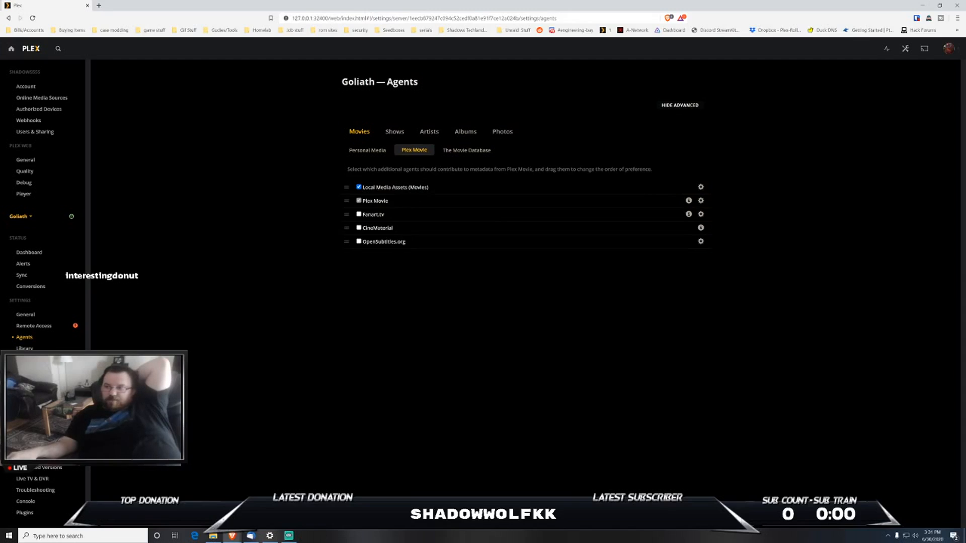
left_click(456, 151)
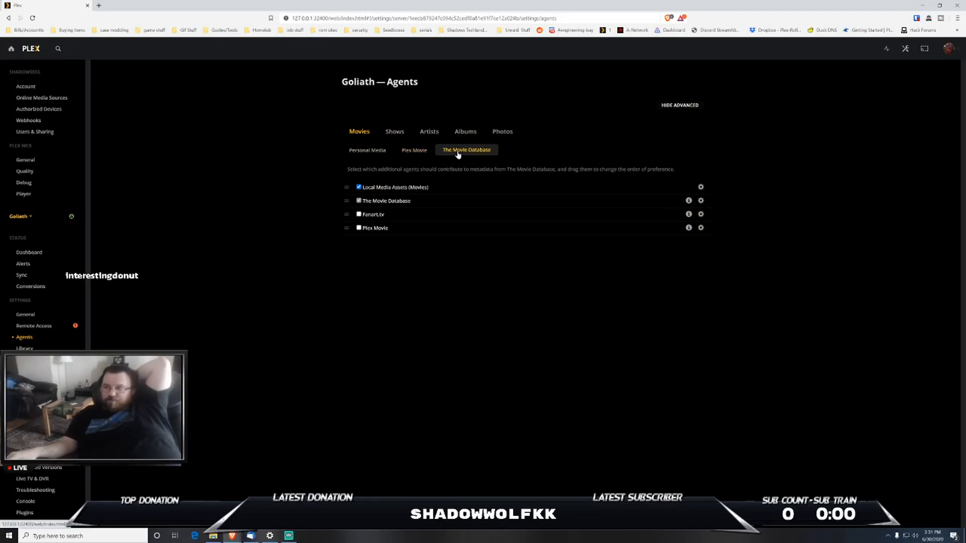
left_click_drag(400, 203, 398, 191)
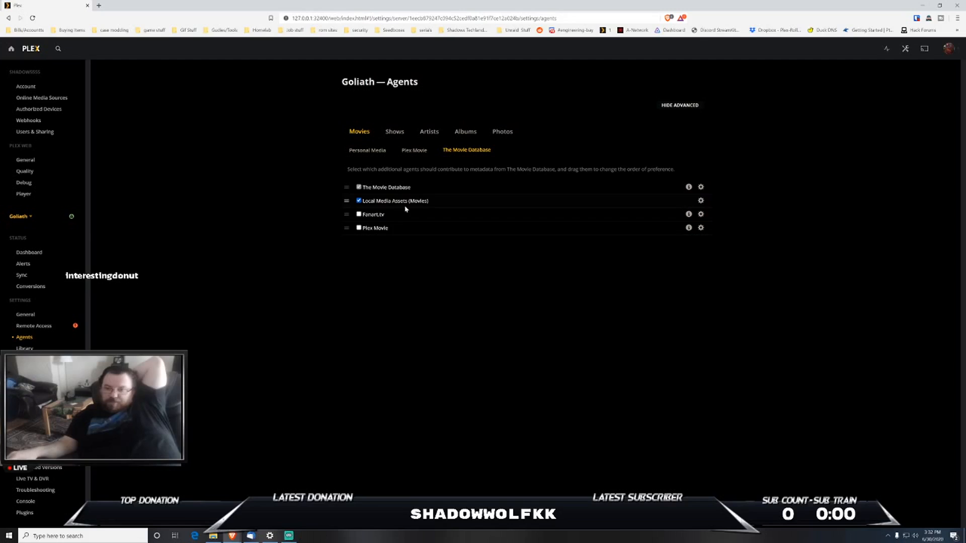
Review the Goliath server's library scanning and thumbnail settings, and its plugin settings.
left_click(24, 348)
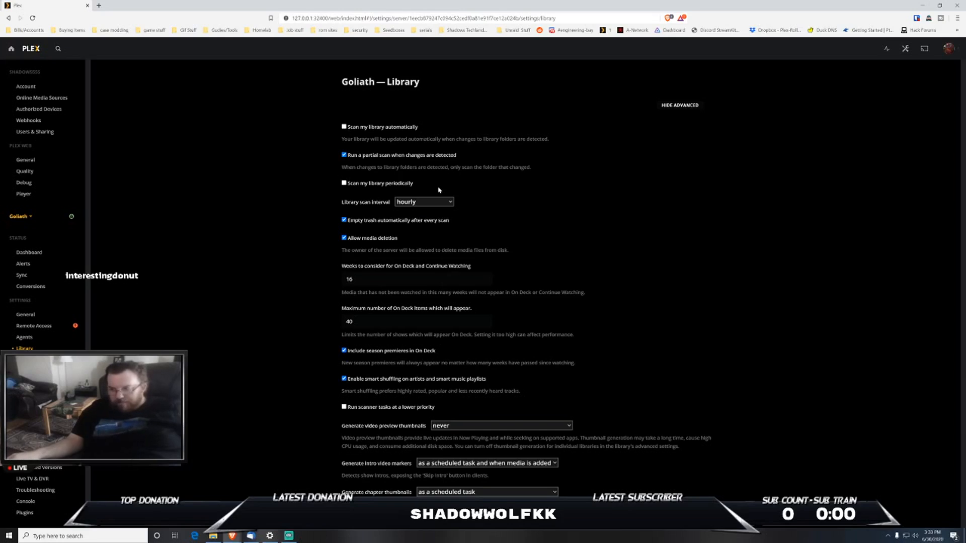
scroll(439, 190, "down", 3)
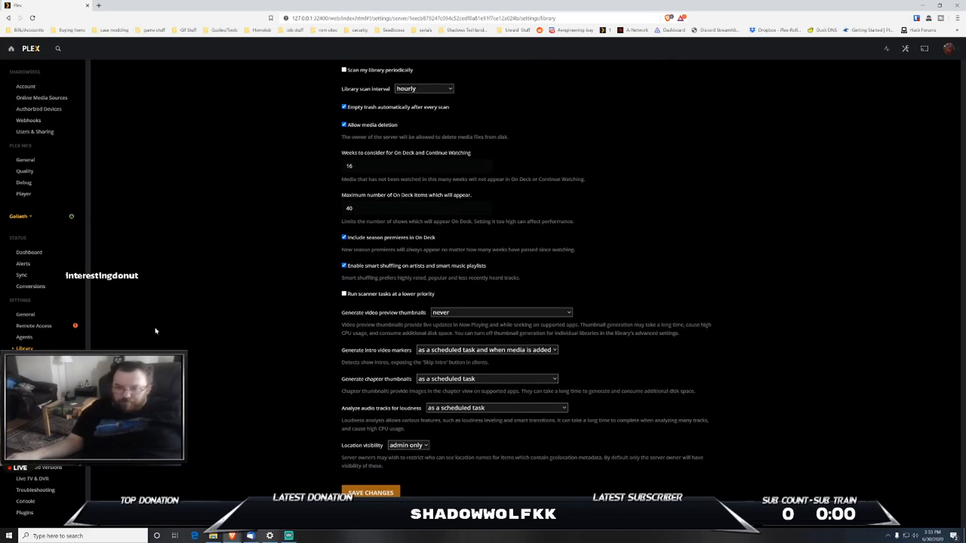
left_click(24, 512)
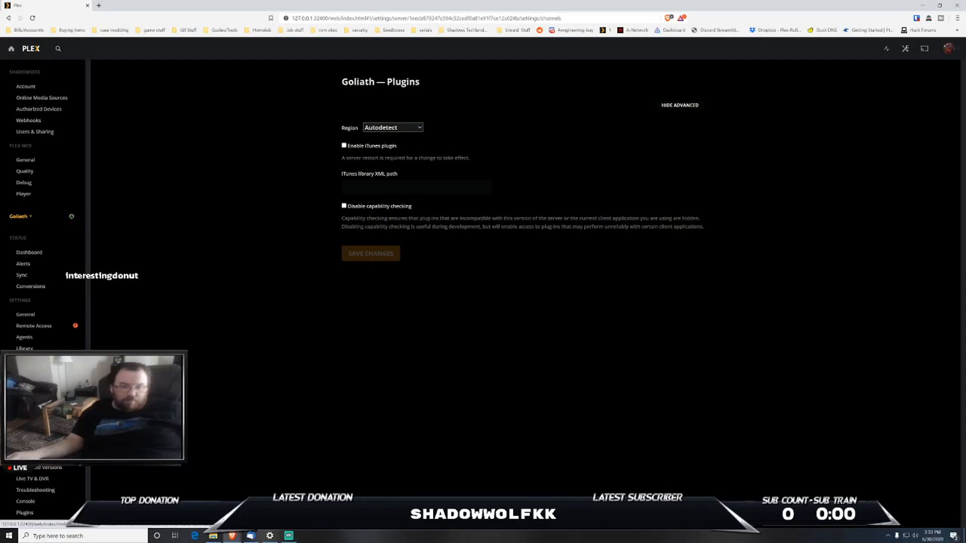
Examine the Goliath server's network settings, from secure connections through remote streams and relay to webhooks.
left_click(26, 360)
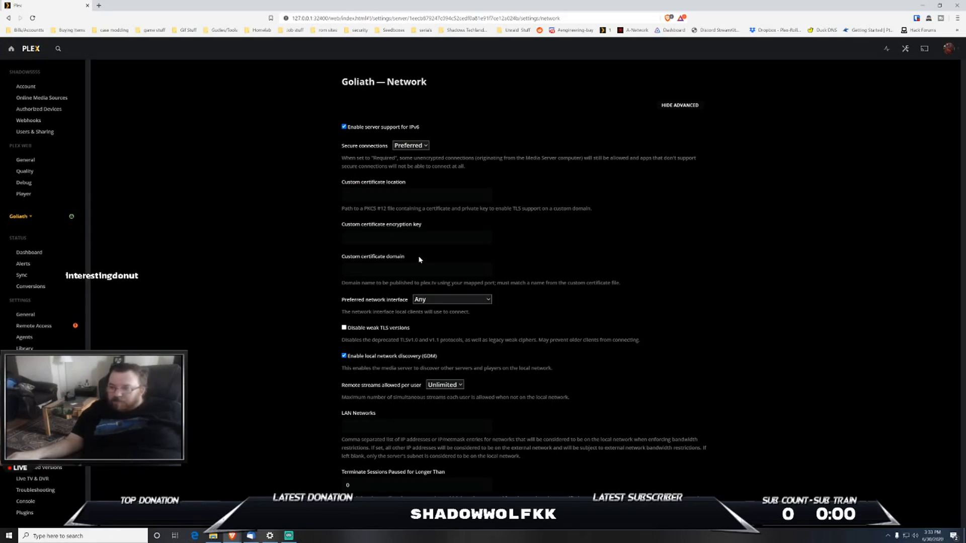
scroll(428, 308, "down", 1)
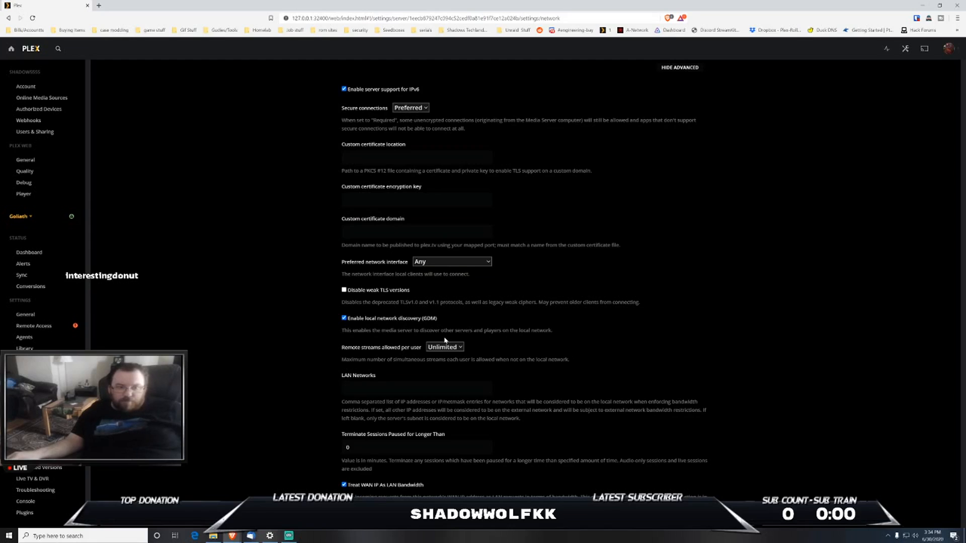
scroll(454, 313, "down", 2)
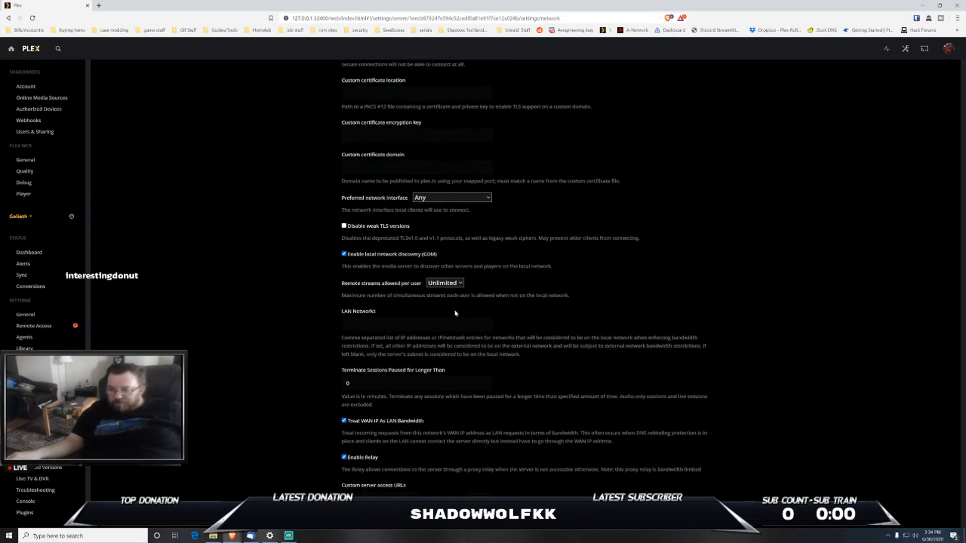
scroll(454, 312, "down", 3)
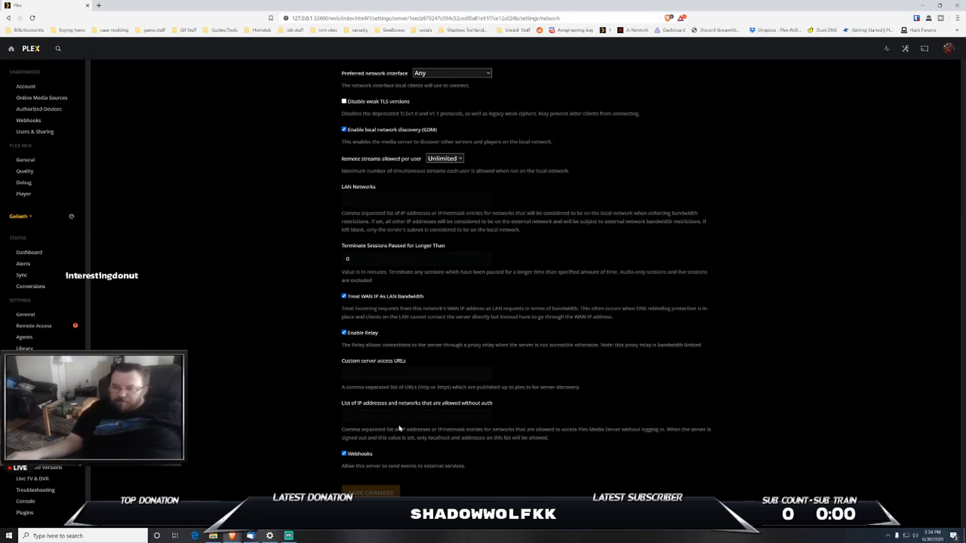
Review the Goliath server's transcoder settings and its language settings, including the subtitle mode and preferred subtitle language choices.
scroll(525, 292, "down", 1)
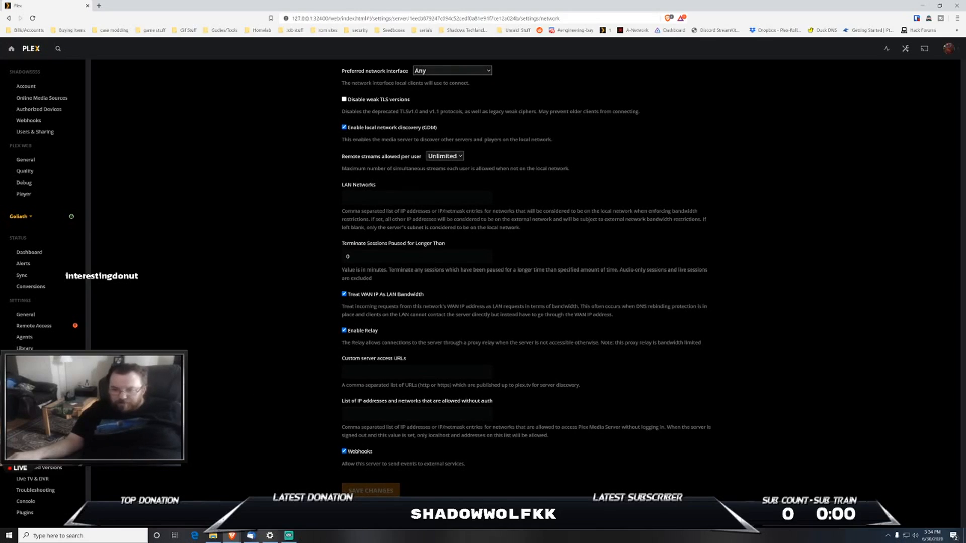
left_click(30, 371)
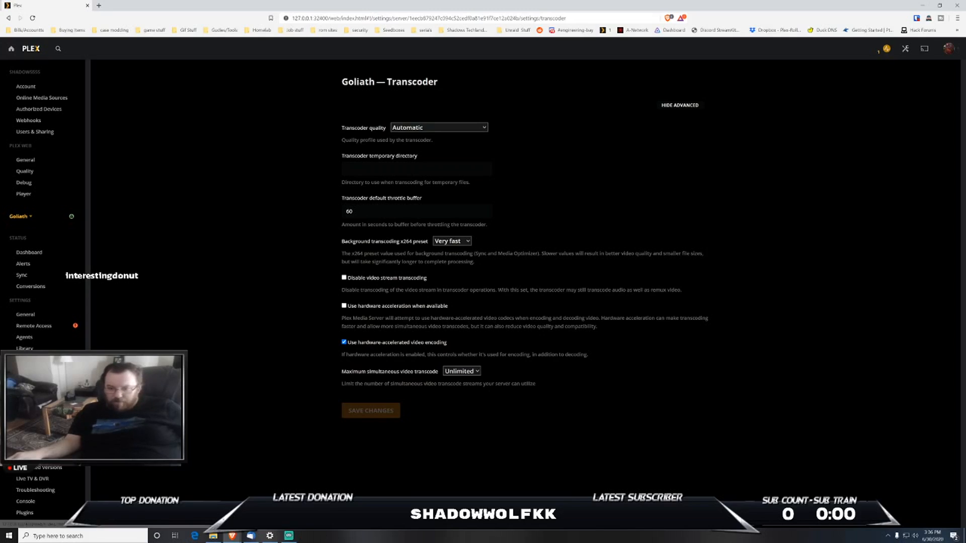
left_click(29, 383)
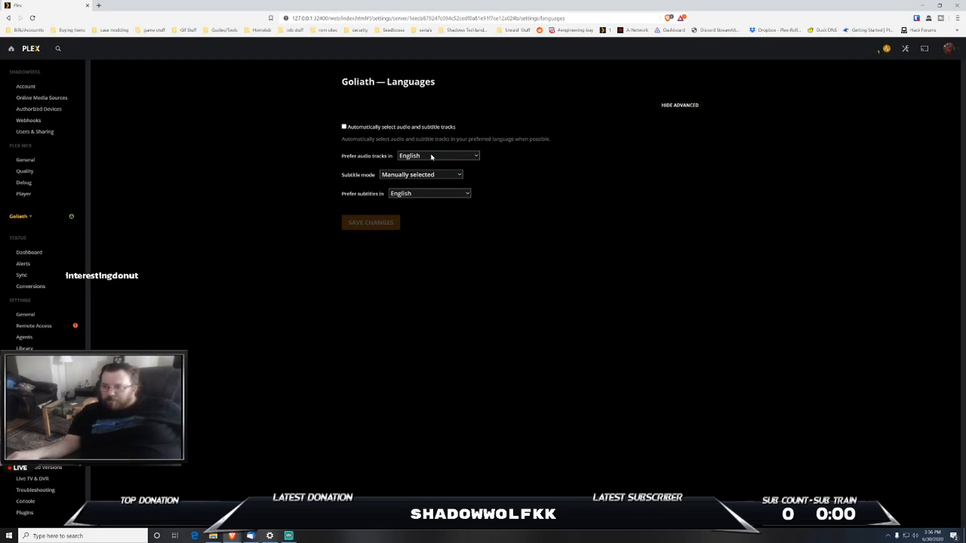
left_click(431, 176)
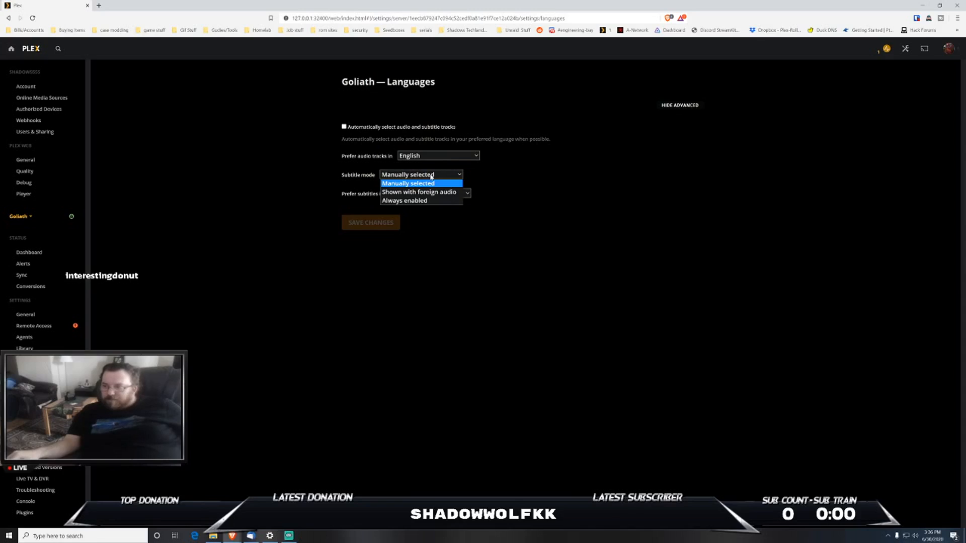
left_click(431, 176)
left_click(425, 193)
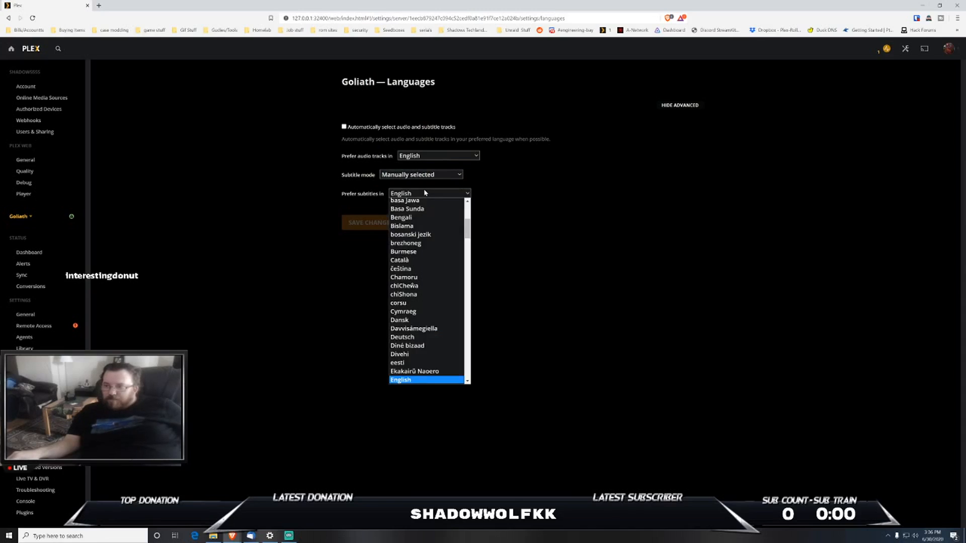
left_click(425, 193)
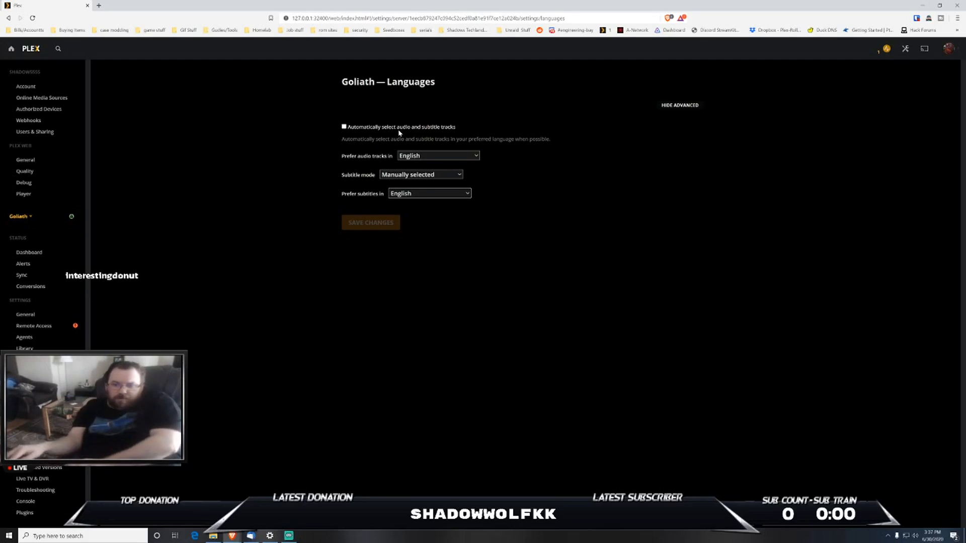
Examine the movie agents under The Movie Database and Plex Movie, including the OpenSubtitles.org account and subtitle language settings.
left_click(37, 338)
left_click(464, 151)
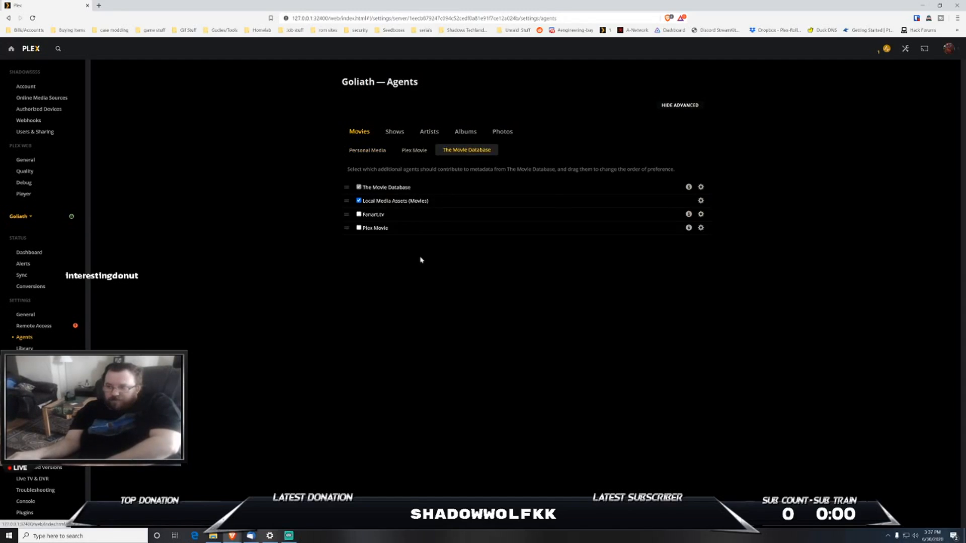
left_click(408, 148)
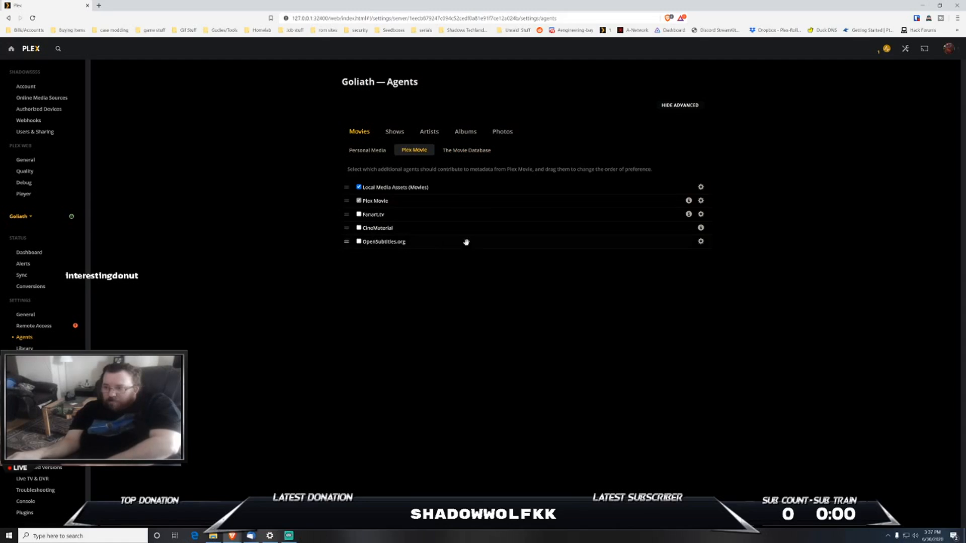
left_click(701, 242)
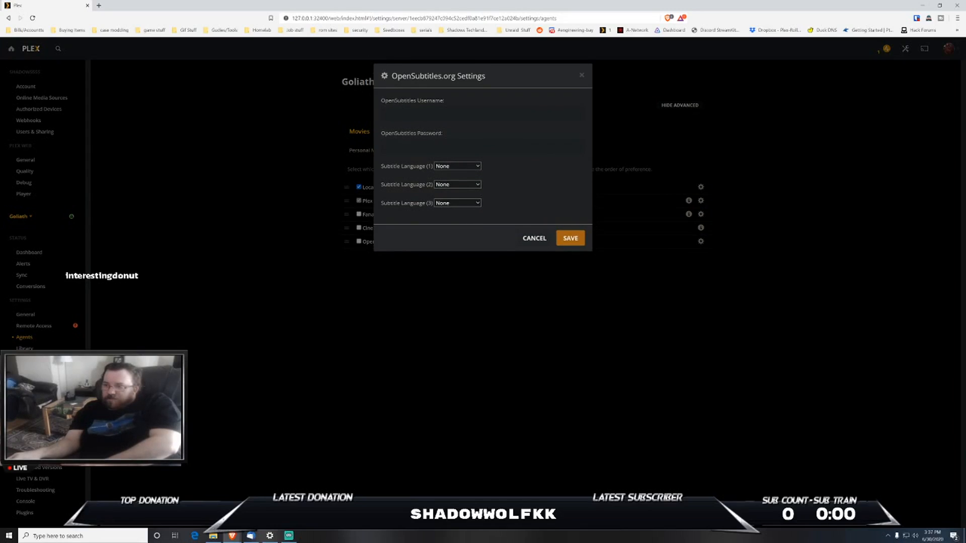
left_click(455, 166)
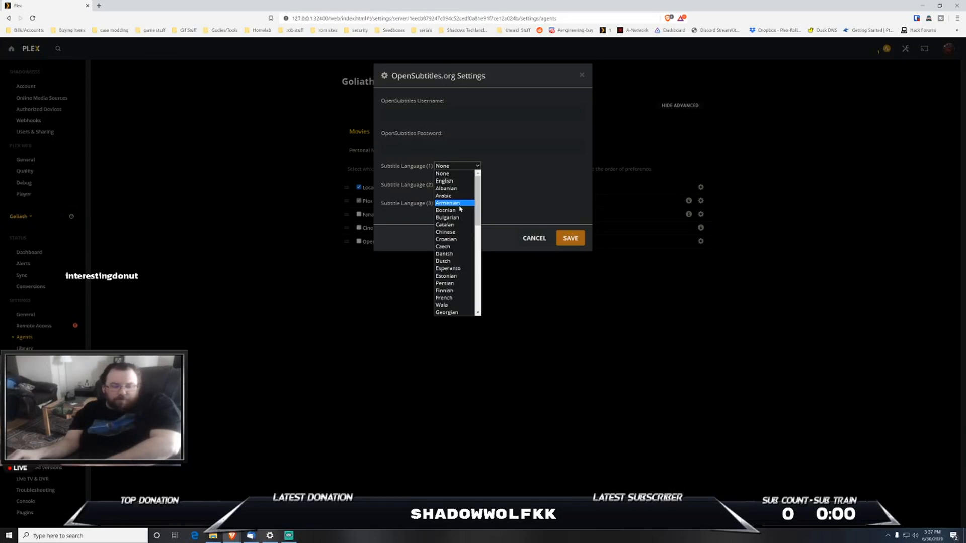
left_click(583, 166)
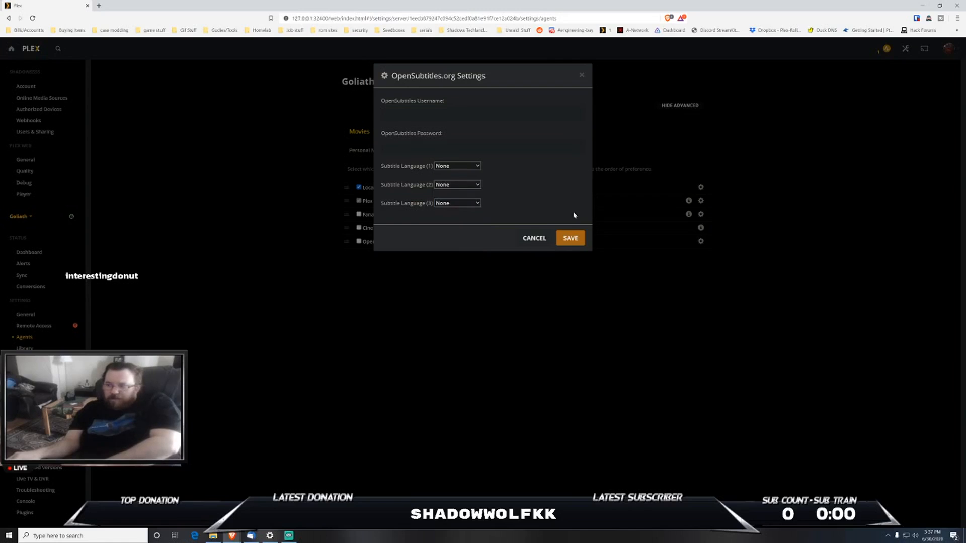
left_click(535, 238)
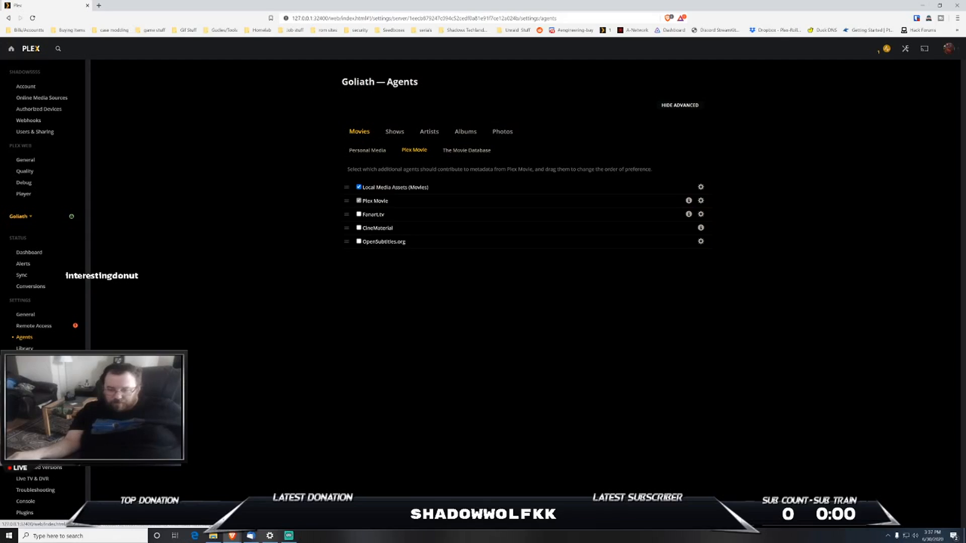
Review the Goliath server's DLNA settings and its scheduled maintenance tasks.
left_click(25, 394)
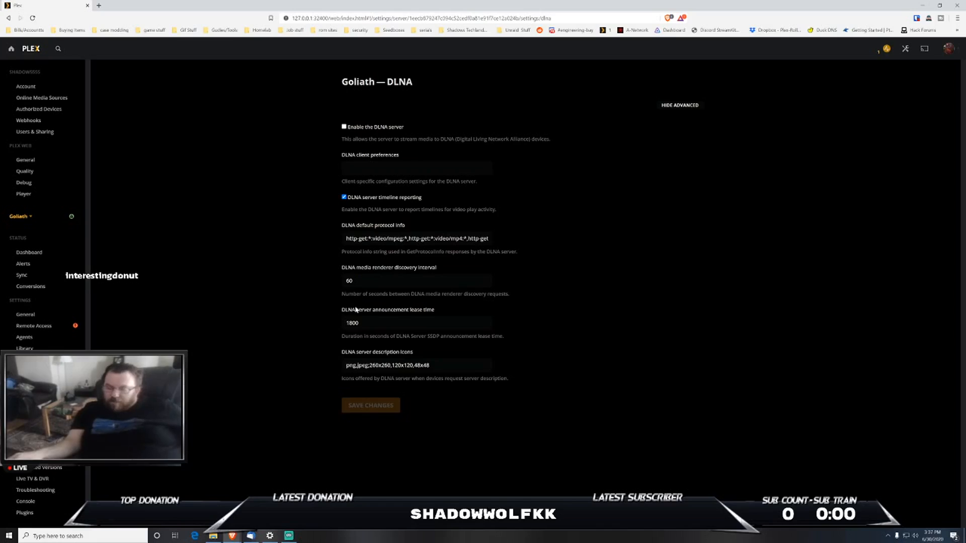
left_click(34, 405)
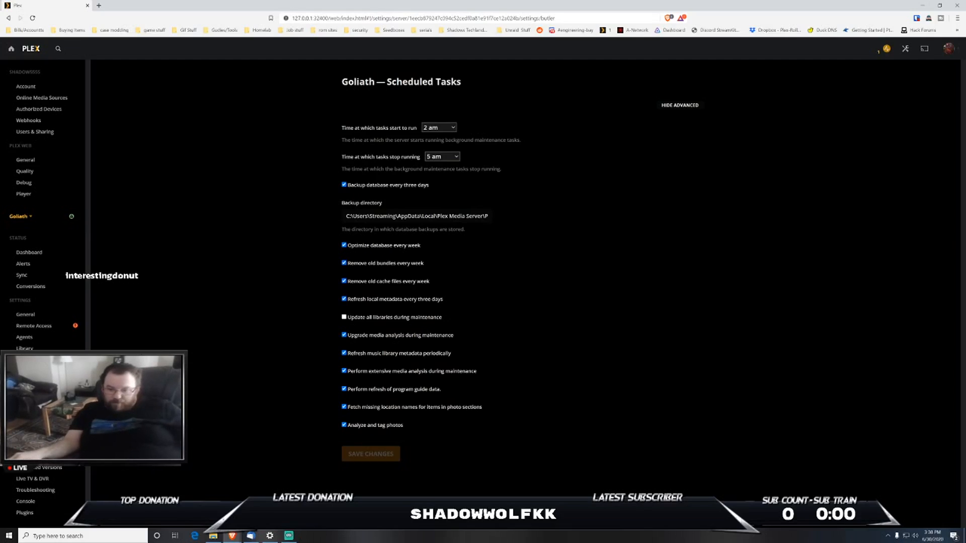
Examine the server's Extras settings, including the cinema trailer source choices and the movie pre-roll video path.
left_click(24, 417)
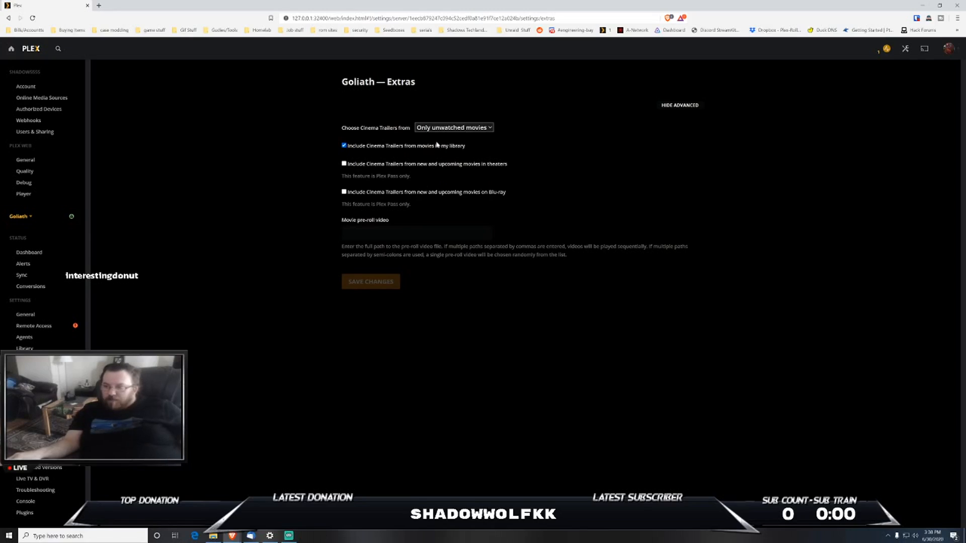
left_click(456, 127)
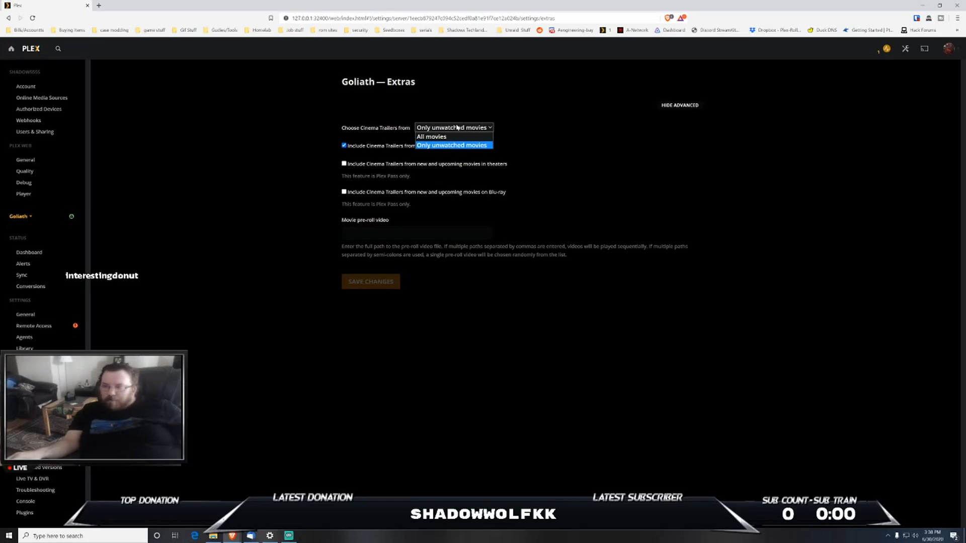
left_click(306, 183)
left_click(417, 233)
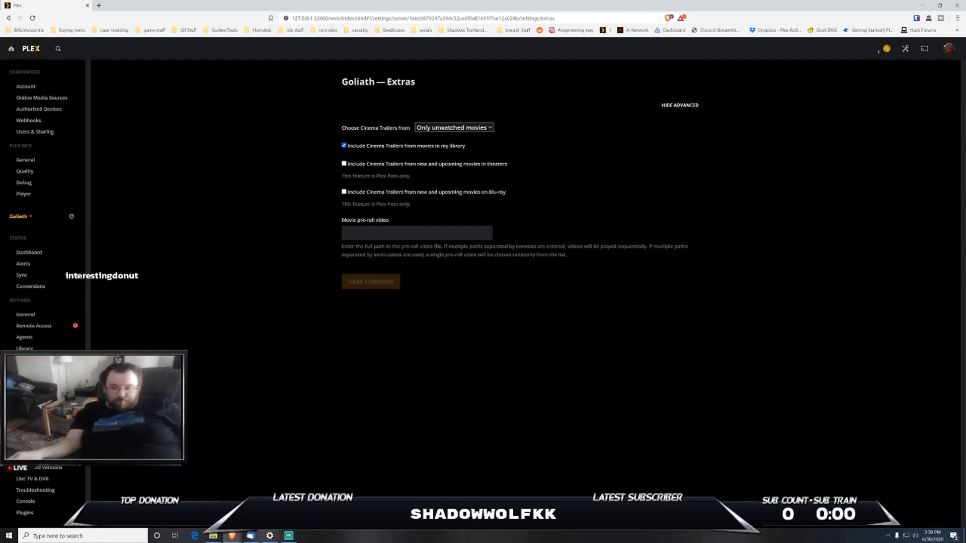
On the server's libraries page, examine how to add a Movies or TV Shows library and browse for its media folder, without adding one.
left_click(27, 456)
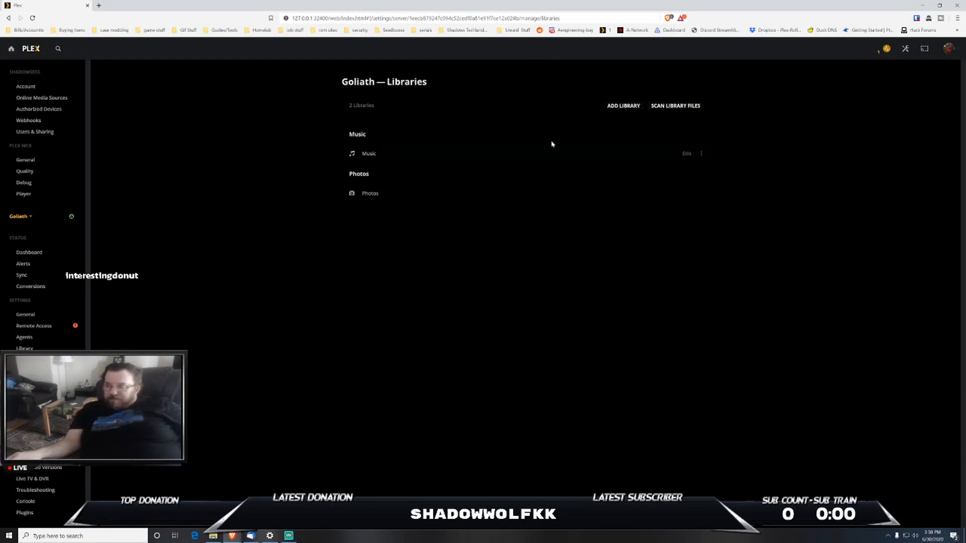
left_click(633, 107)
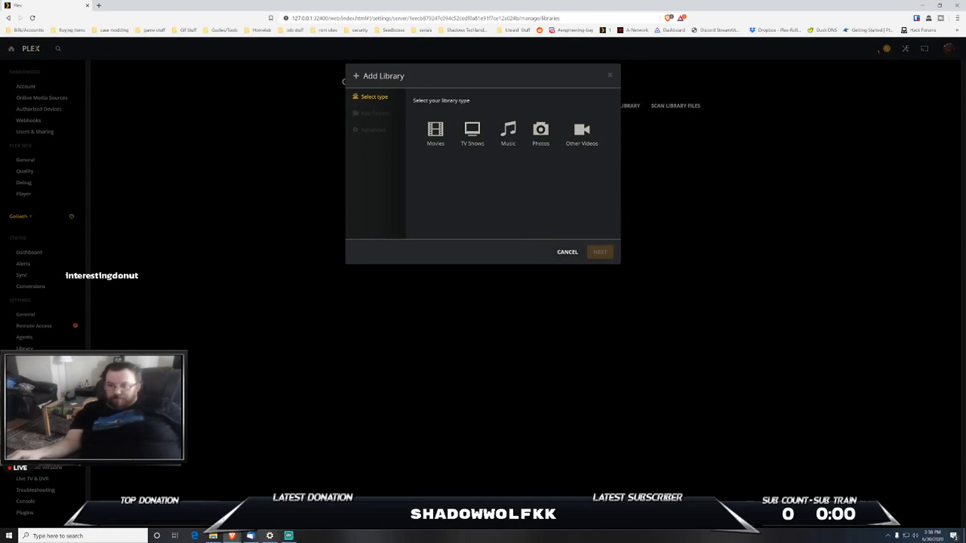
left_click(428, 145)
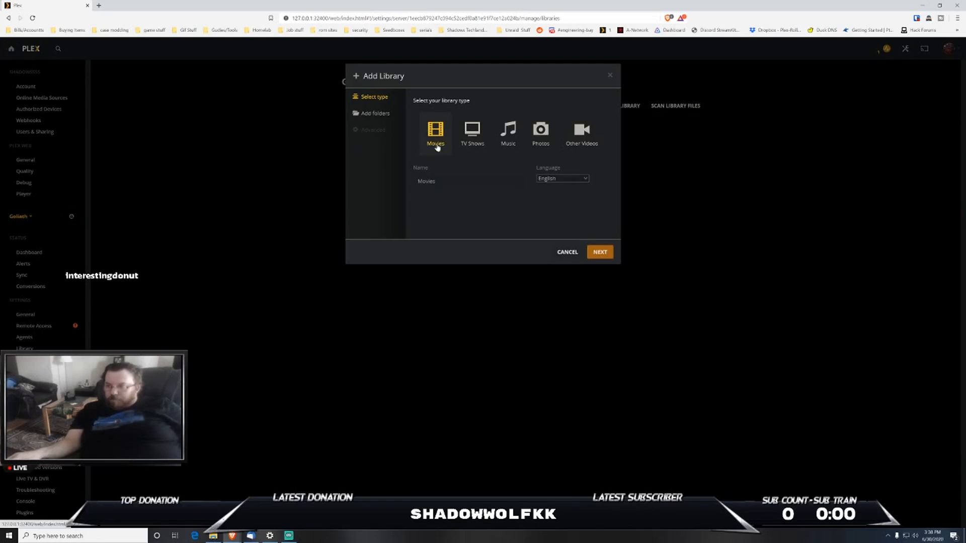
left_click(458, 140)
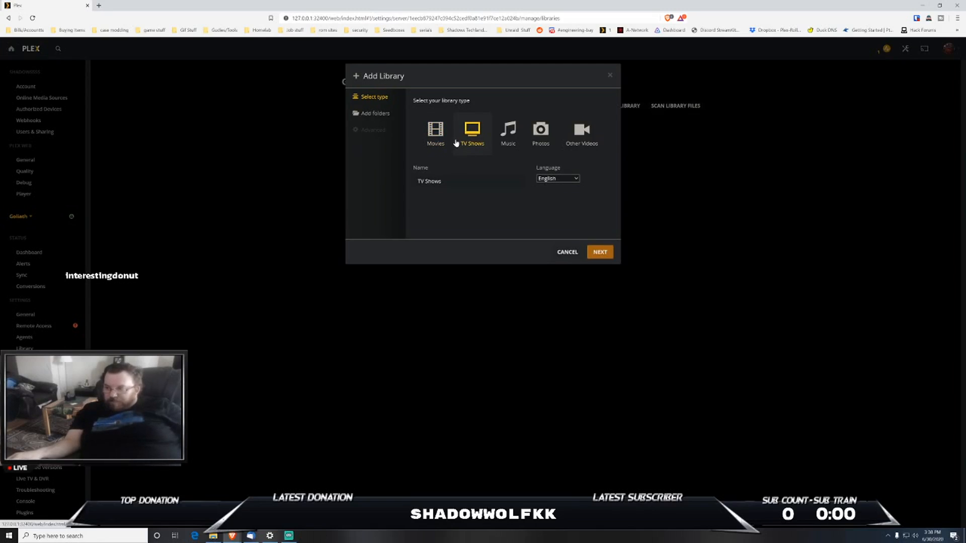
left_click(373, 114)
left_click(526, 129)
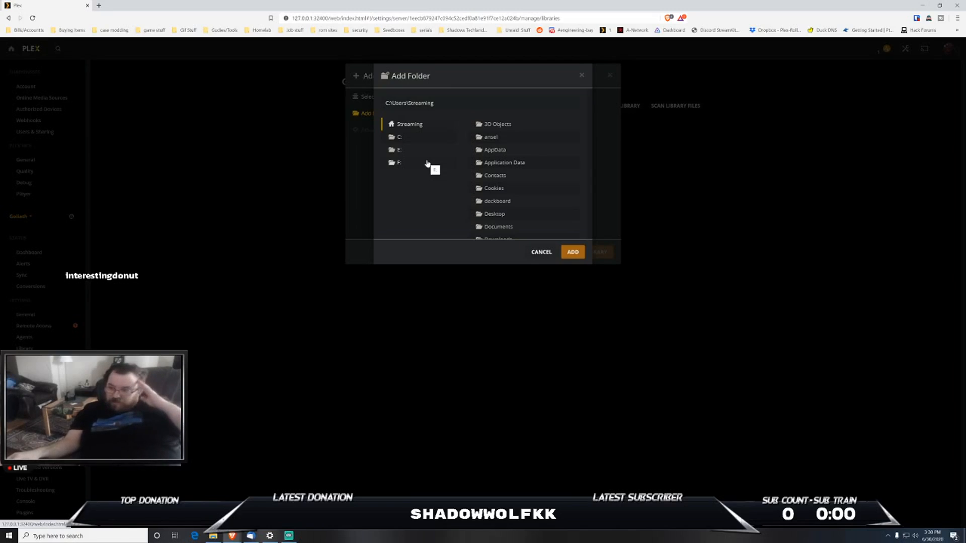
left_click(539, 252)
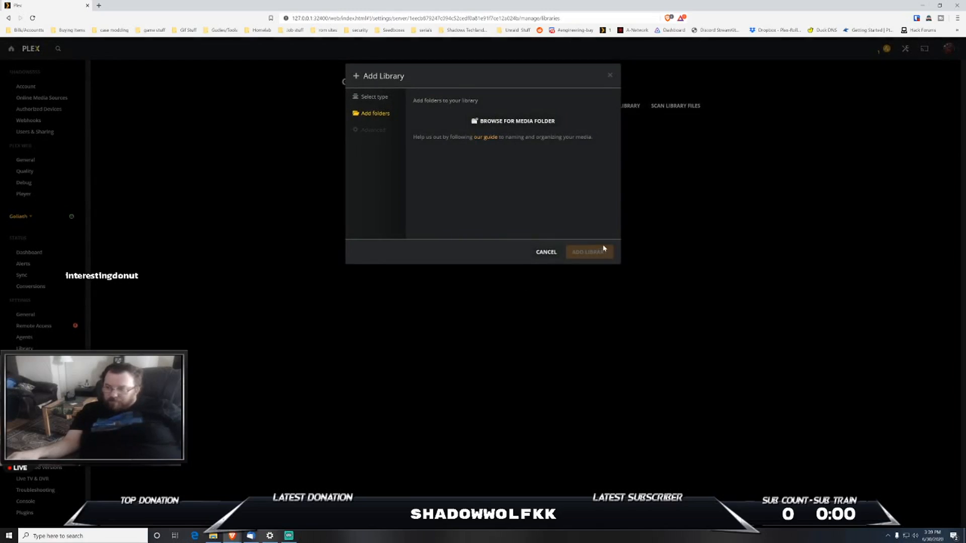
left_click(542, 257)
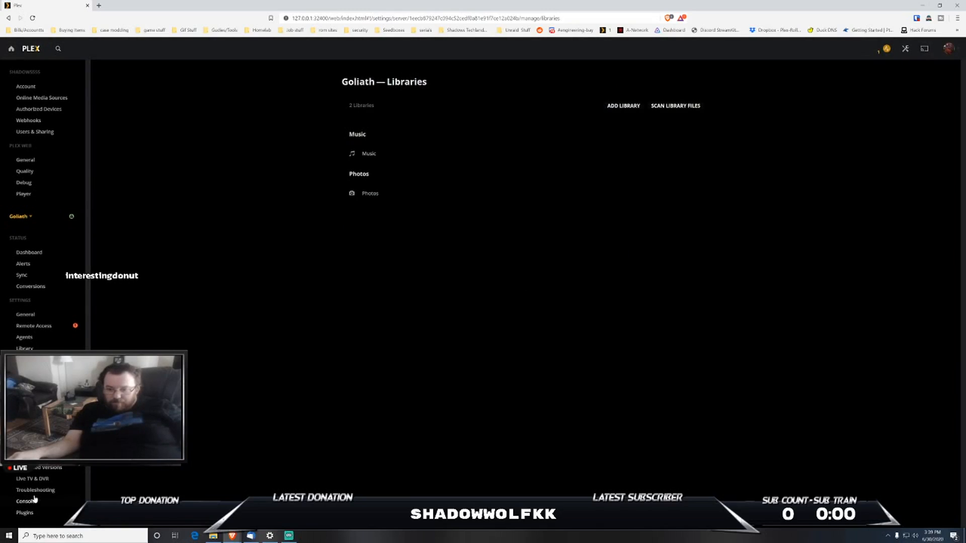
Review the server's Live TV & DVR page, troubleshooting tools and console logs.
left_click(45, 479)
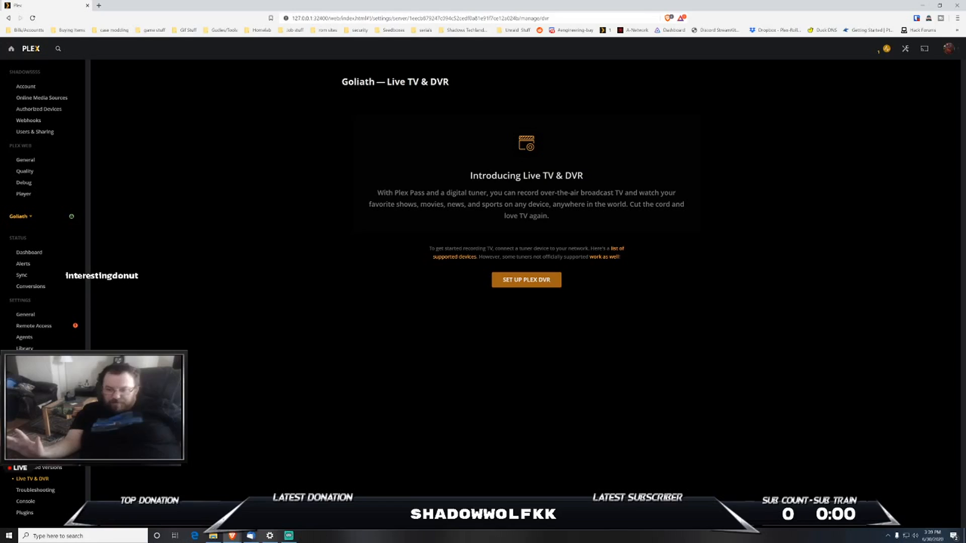
left_click(44, 492)
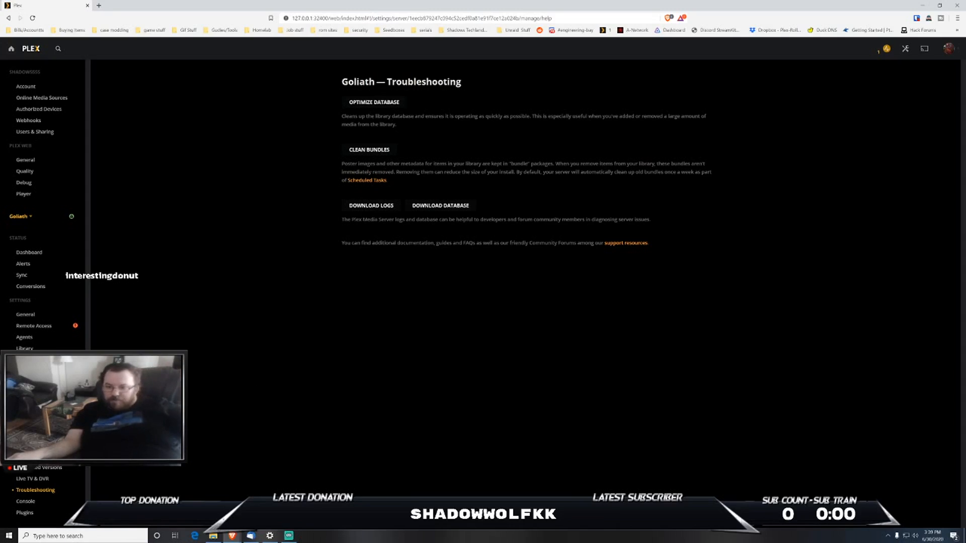
left_click(30, 501)
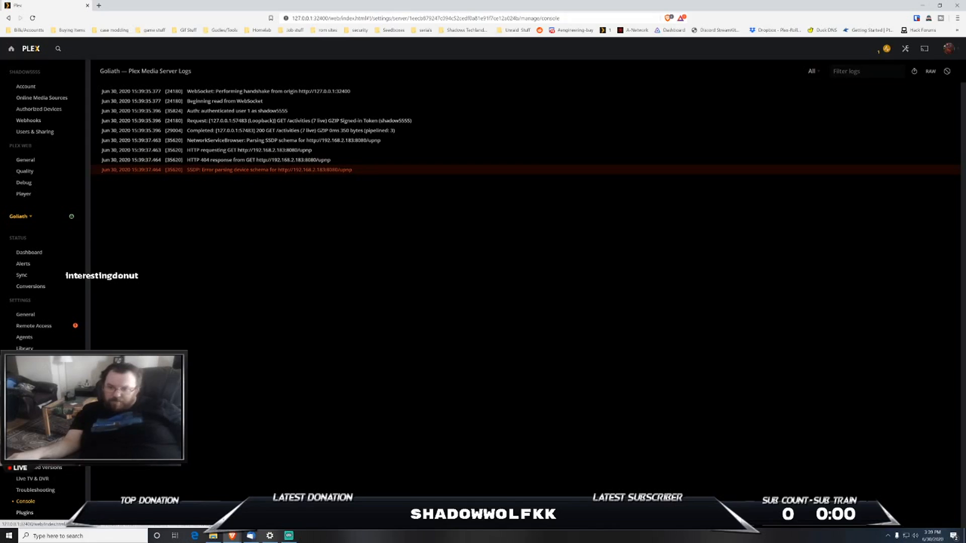
Return to the Plex home page and look through its recommended podcasts, web shows, and movie and TV rows.
left_click(34, 50)
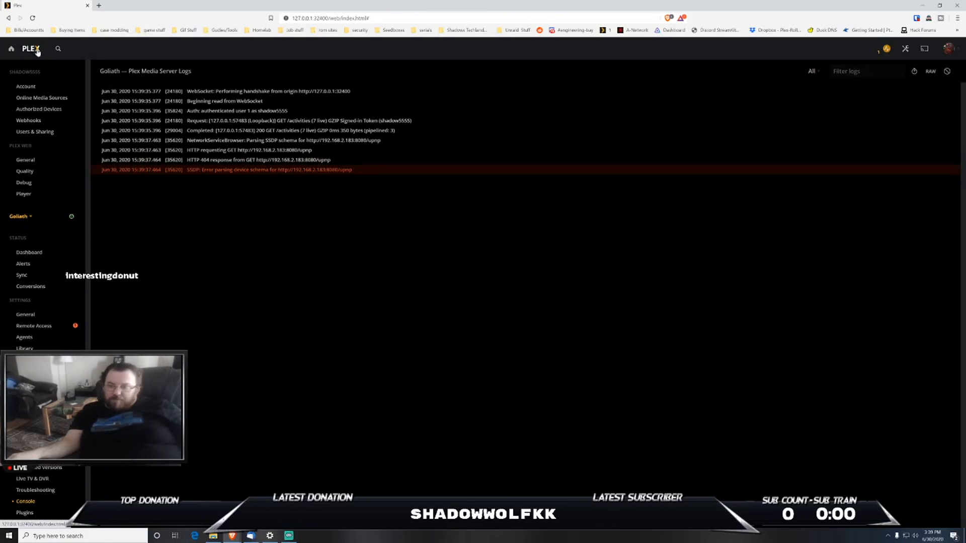
scroll(296, 169, "down", 2)
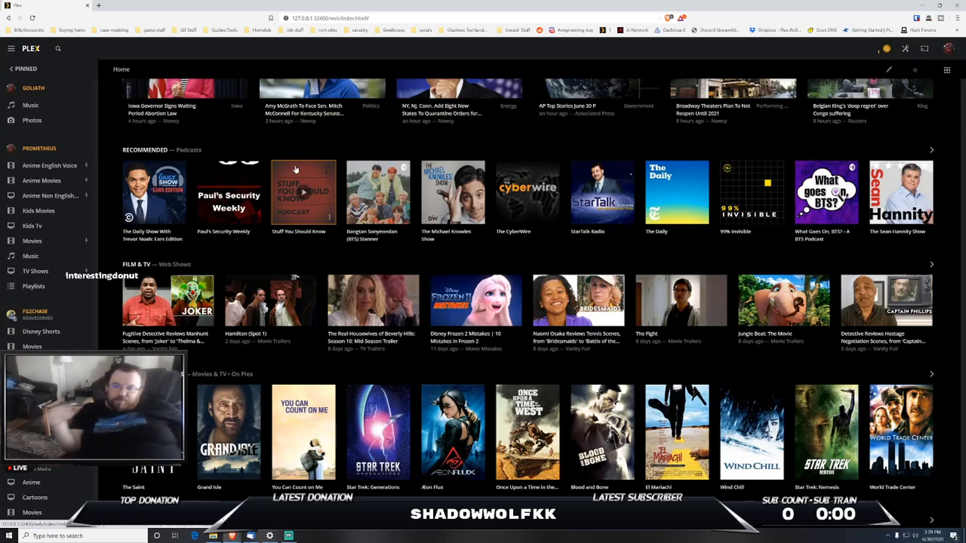
scroll(243, 309, "down", 5)
scroll(243, 308, "down", 3)
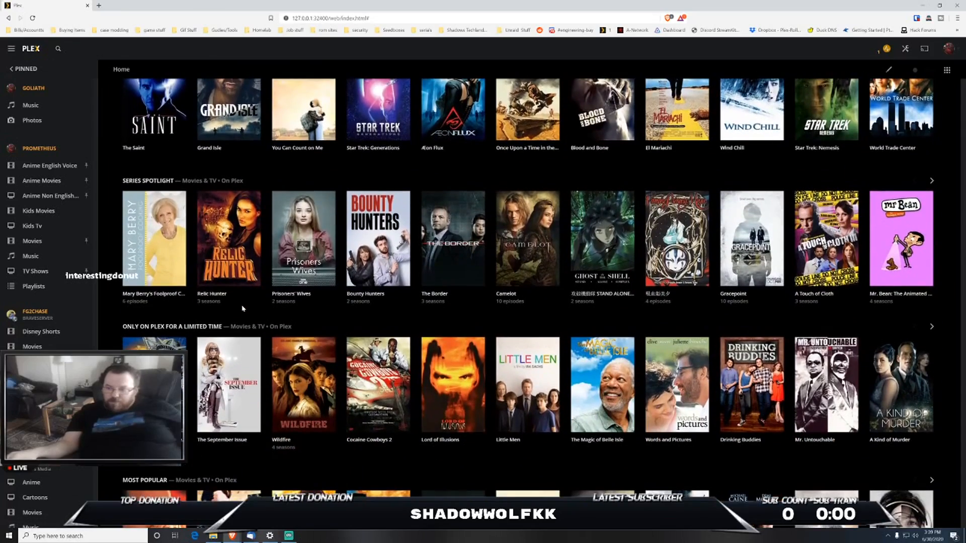